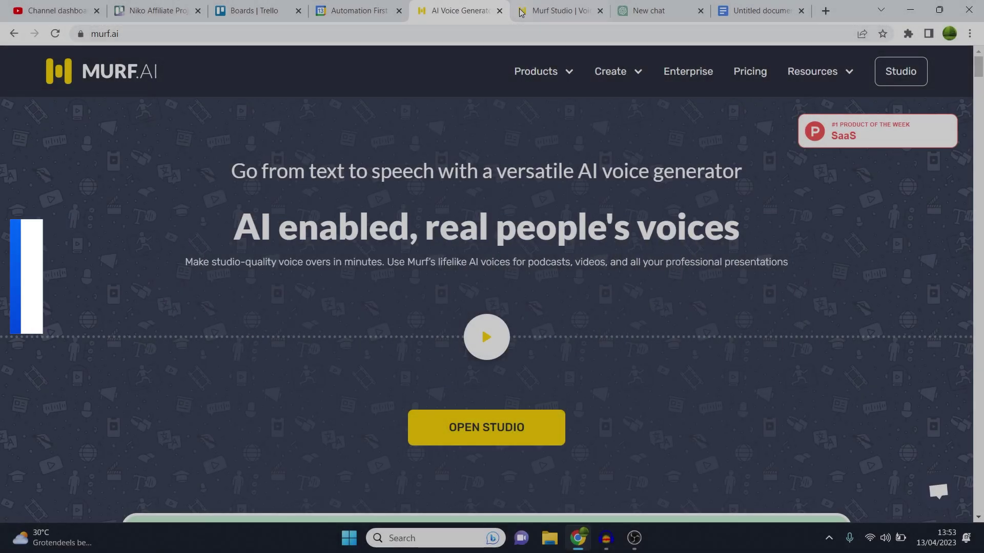
# Cycle through the open browser tabs and settle on the Murf Studio My Projects page
pyautogui.click(522, 11)
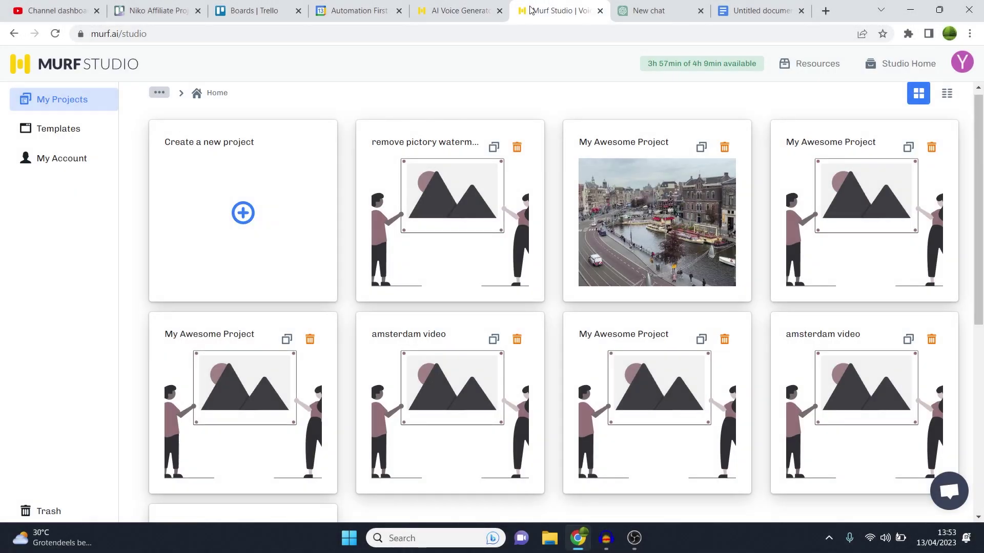
pyautogui.click(661, 12)
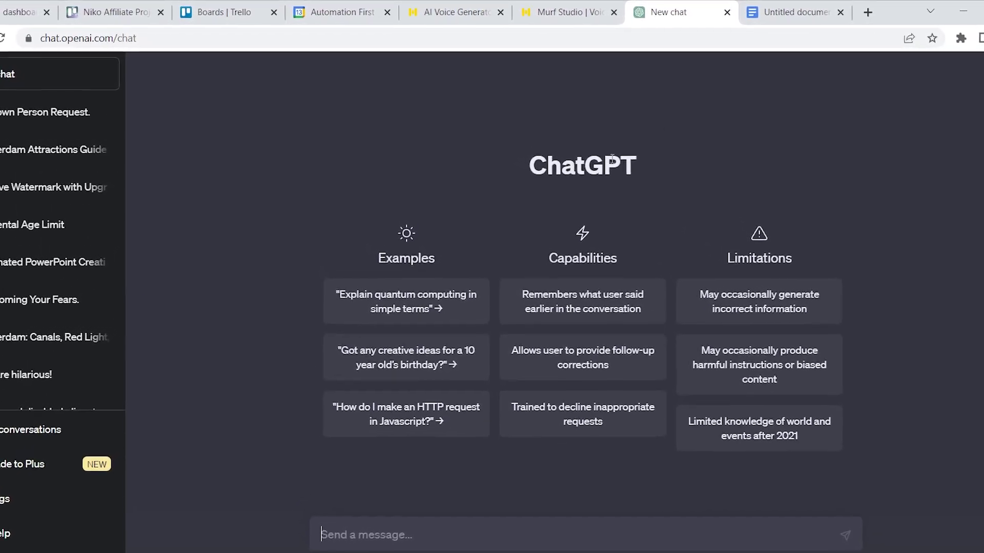
pyautogui.click(784, 12)
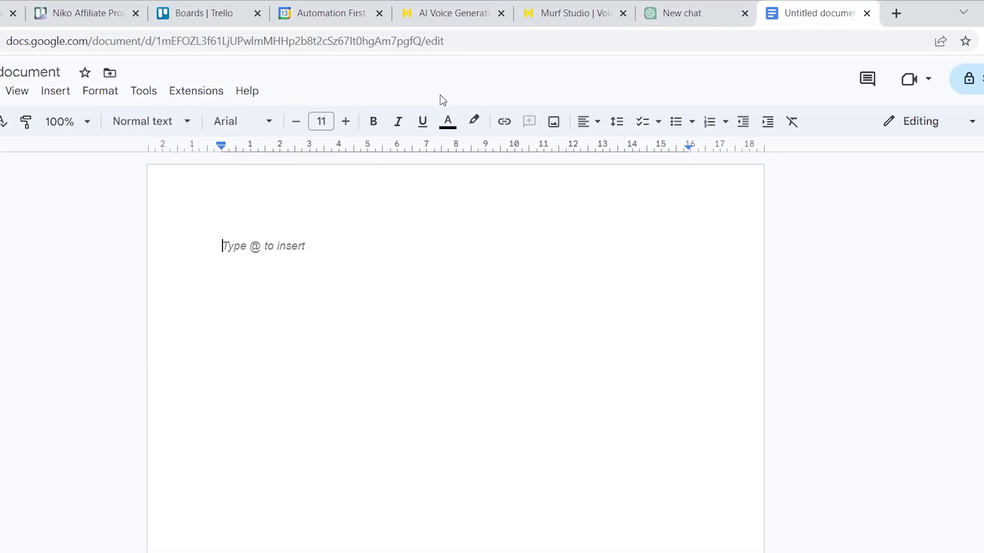
pyautogui.click(533, 26)
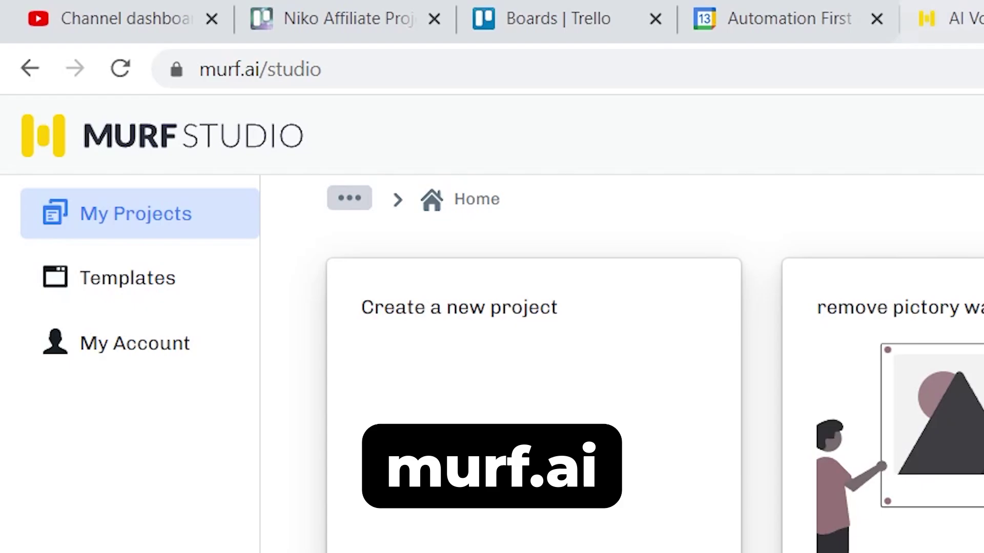
pyautogui.click(948, 18)
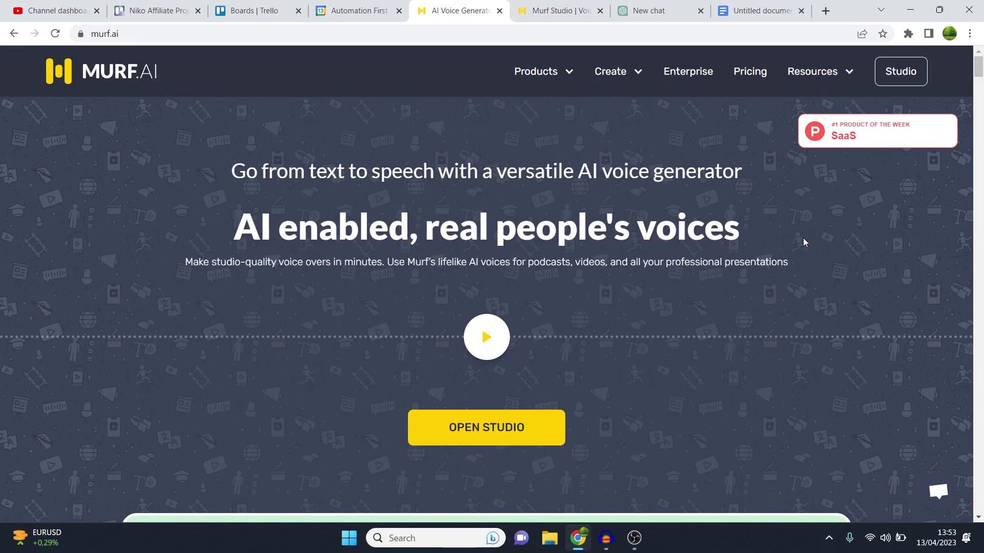
pyautogui.click(558, 10)
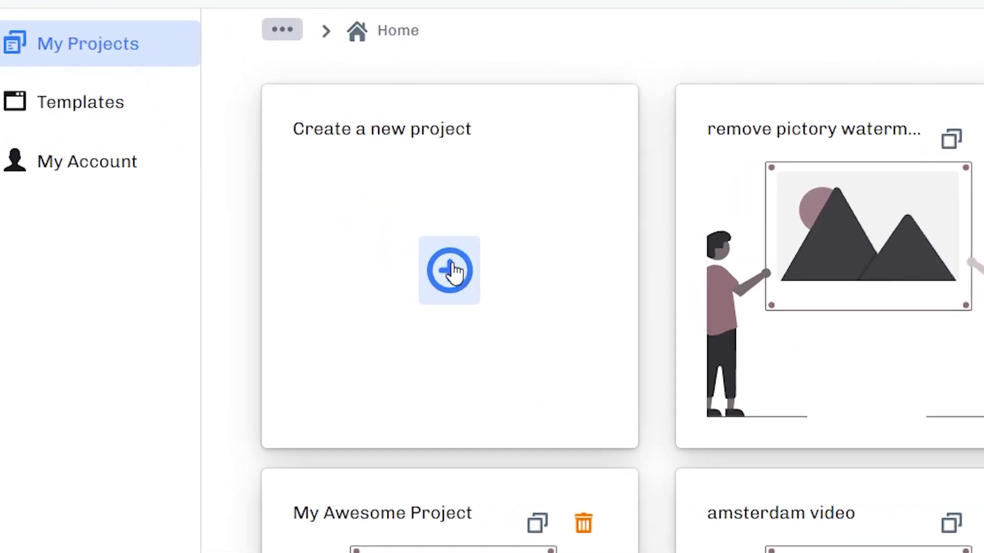
# Start a new project titled 'test video', trying the blank and E-Learning Module templates
pyautogui.click(449, 270)
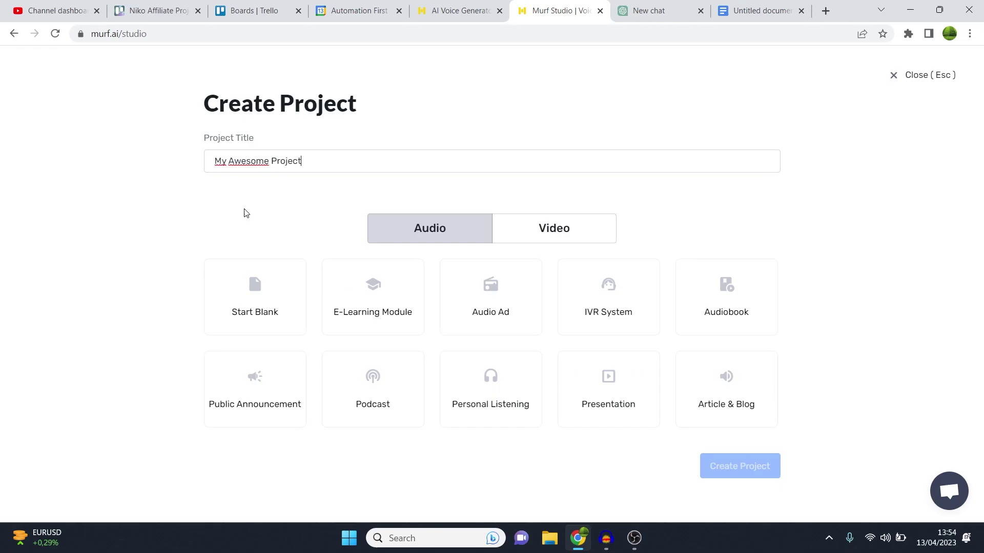
pyautogui.moveTo(303, 162); pyautogui.dragTo(200, 154)
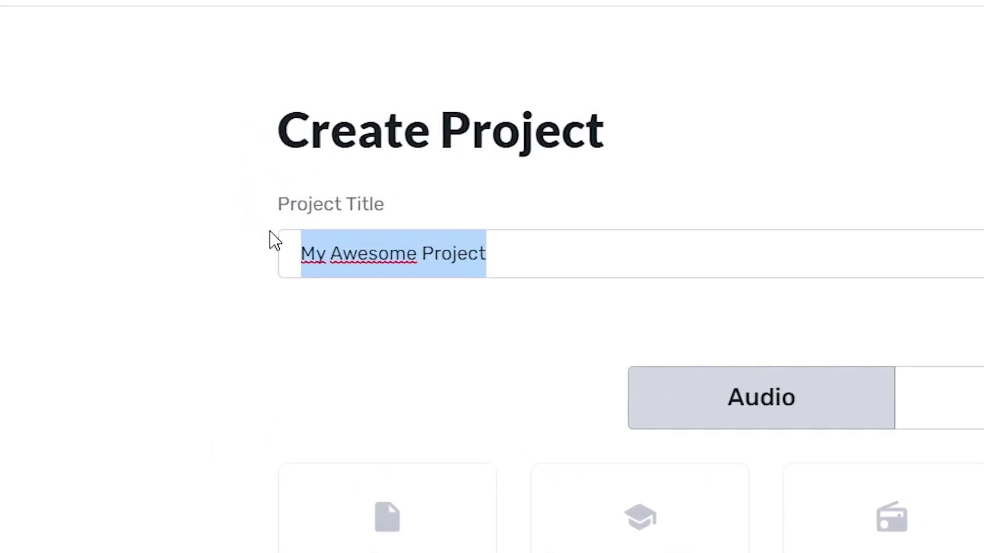
pyautogui.write('test video')
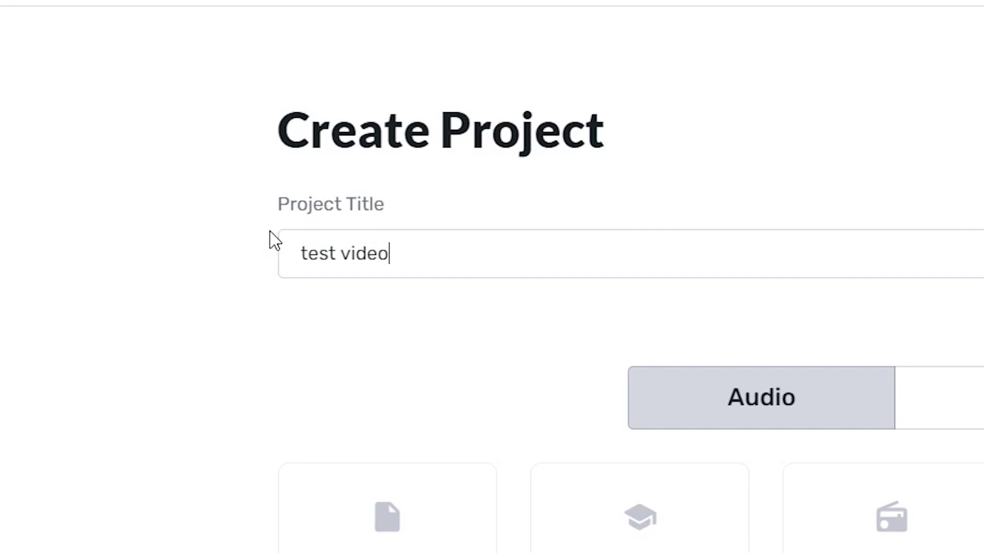
pyautogui.click(439, 513)
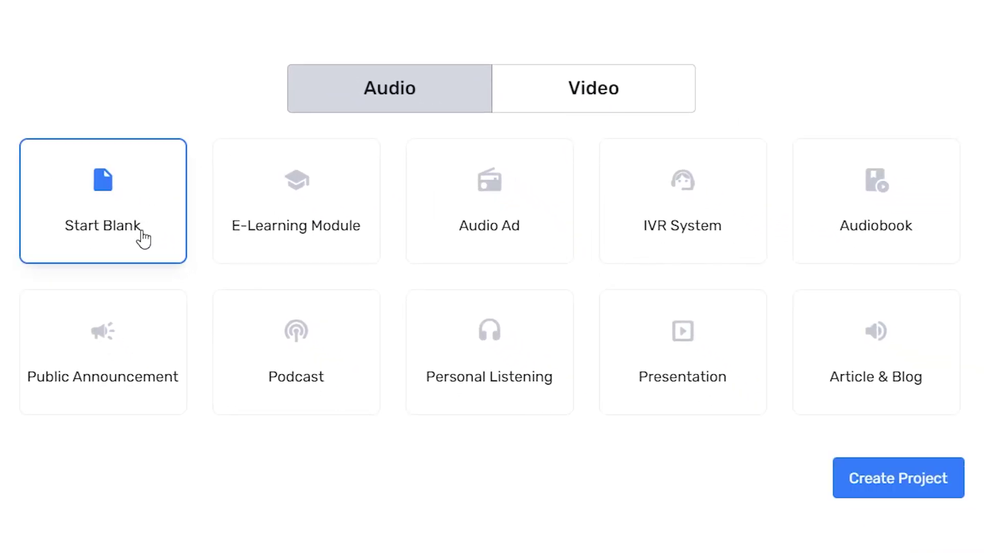
pyautogui.click(279, 204)
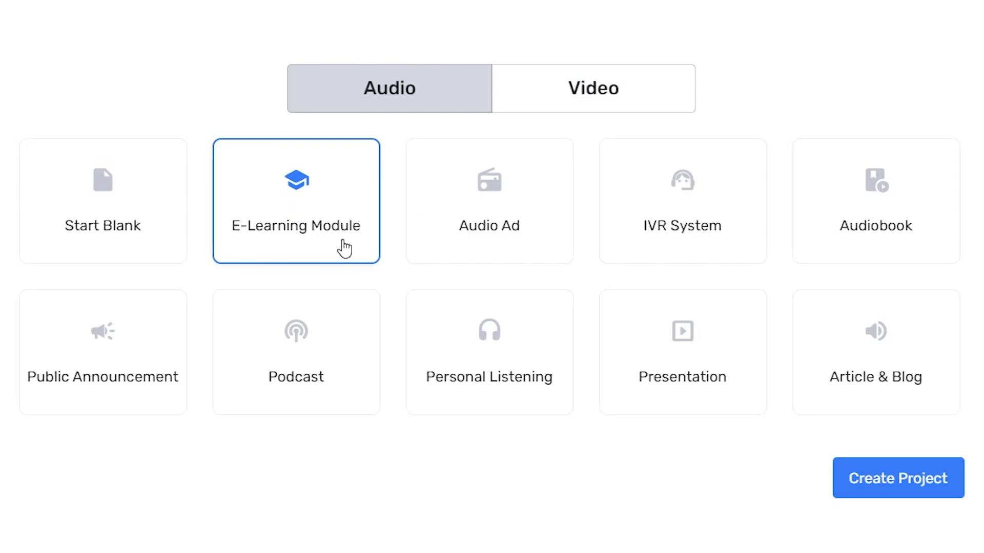
pyautogui.click(484, 225)
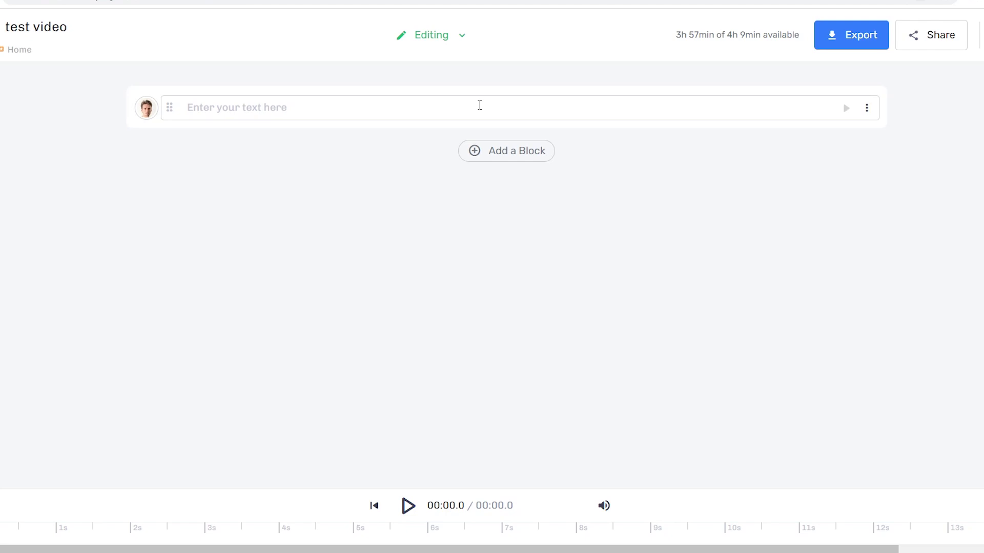
# Import the 'script pictory video' document from Downloads into the empty text block
pyautogui.click(479, 106)
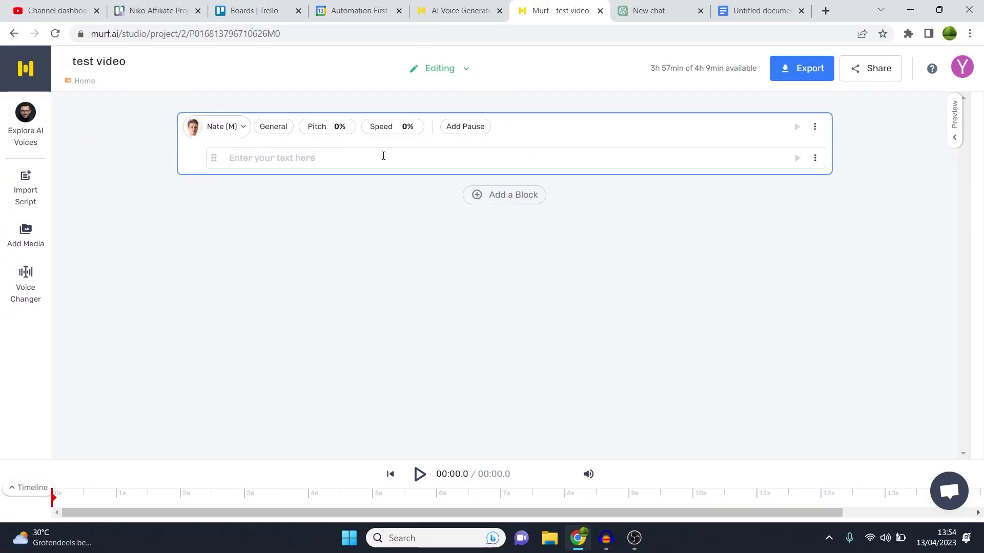
pyautogui.click(17, 189)
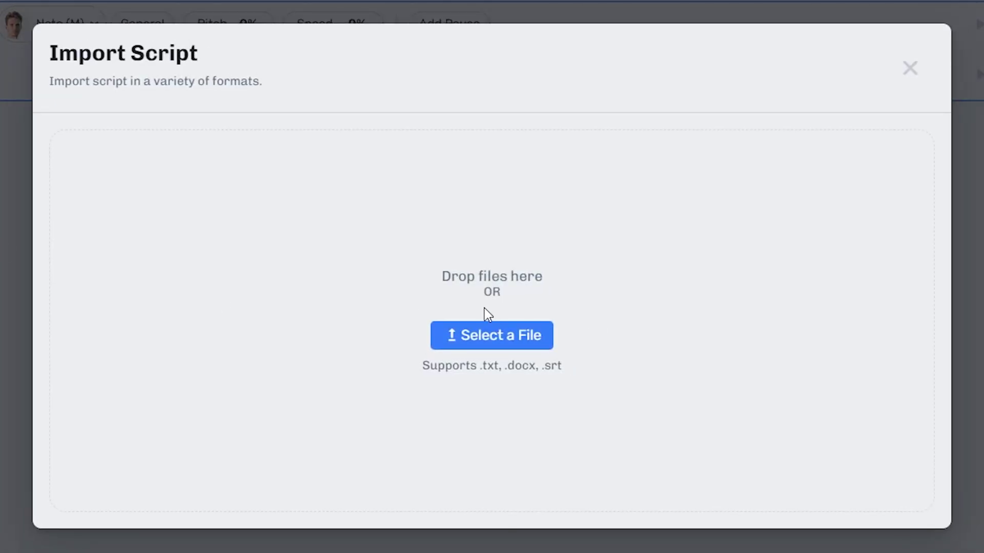
pyautogui.click(493, 334)
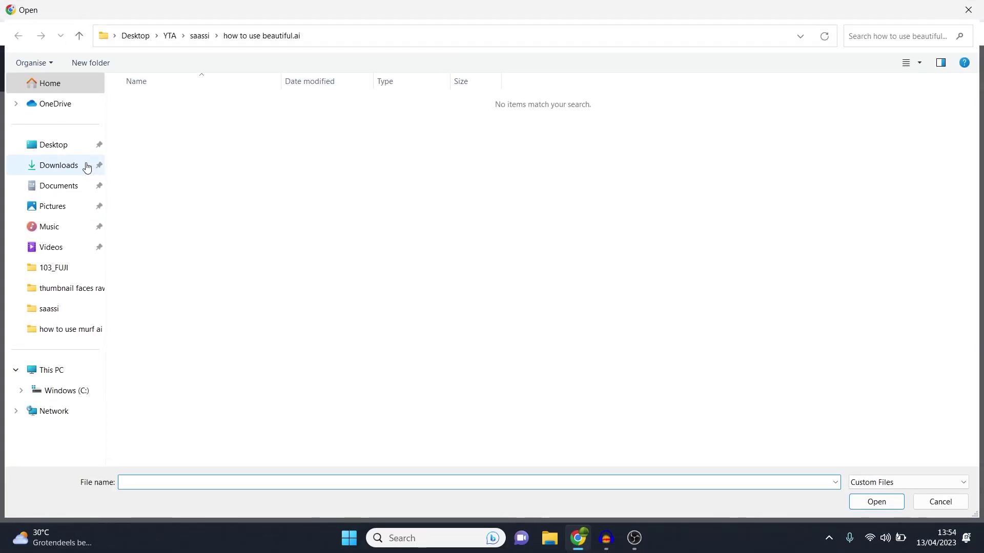
pyautogui.click(87, 167)
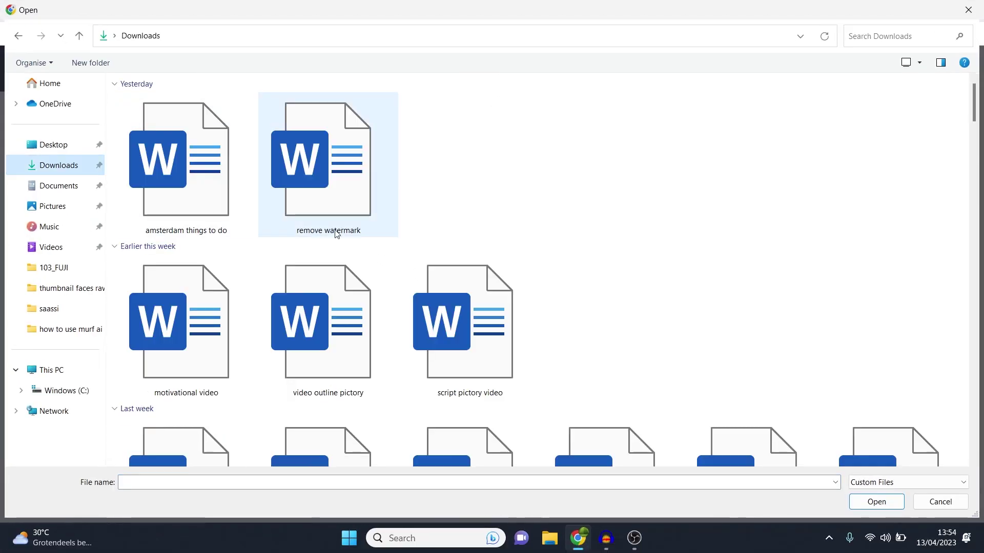
pyautogui.click(464, 315)
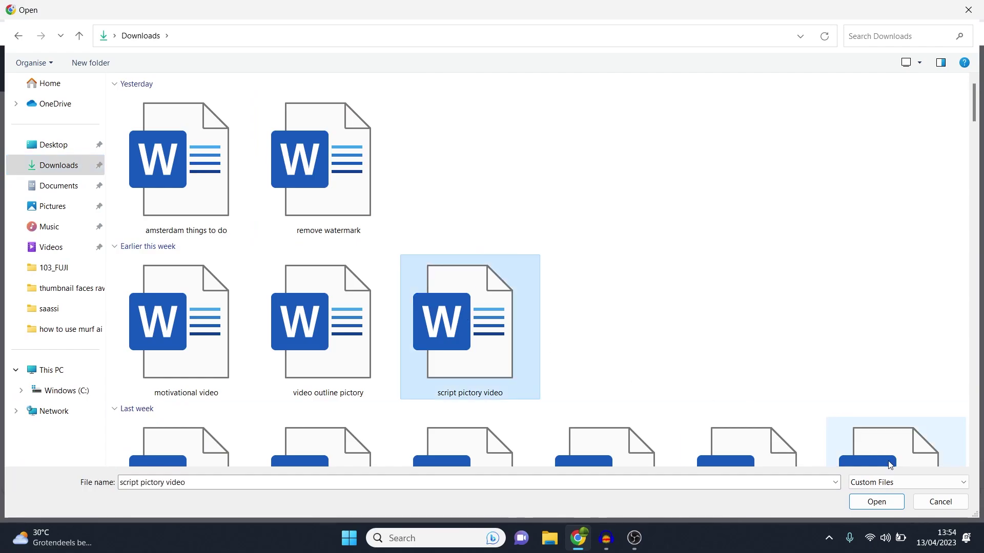
pyautogui.click(876, 502)
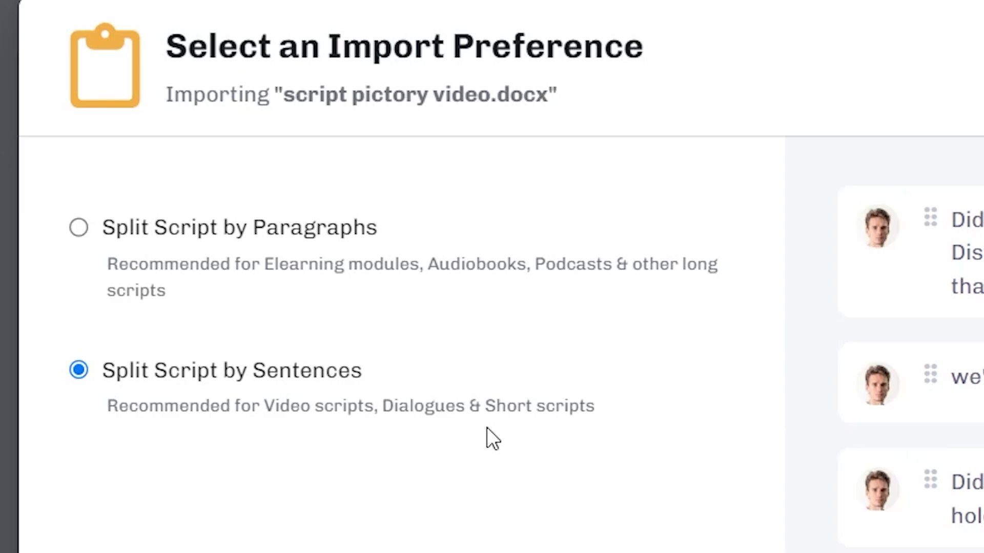
# Preview the paragraph split, then import the Amsterdam script split by sentences
pyautogui.click(77, 228)
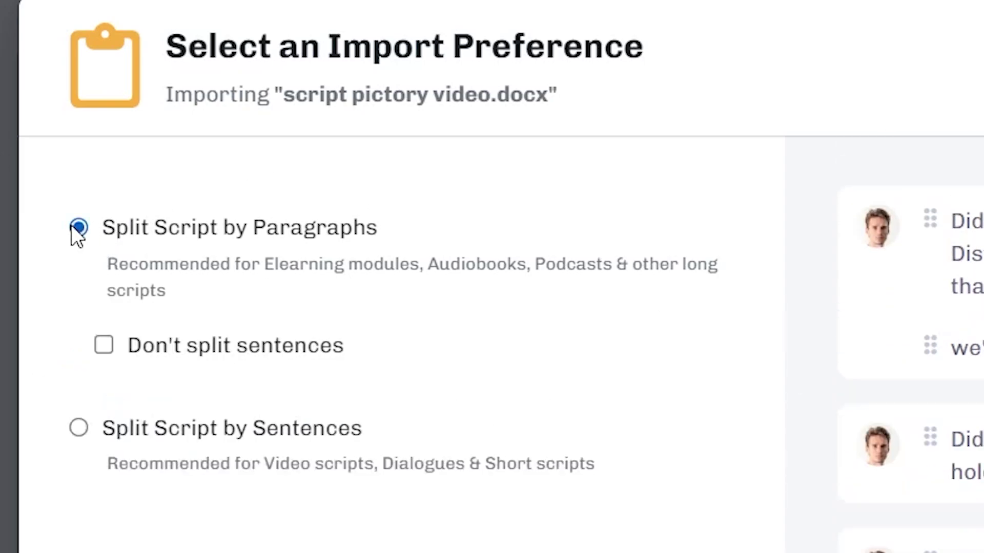
pyautogui.click(139, 432)
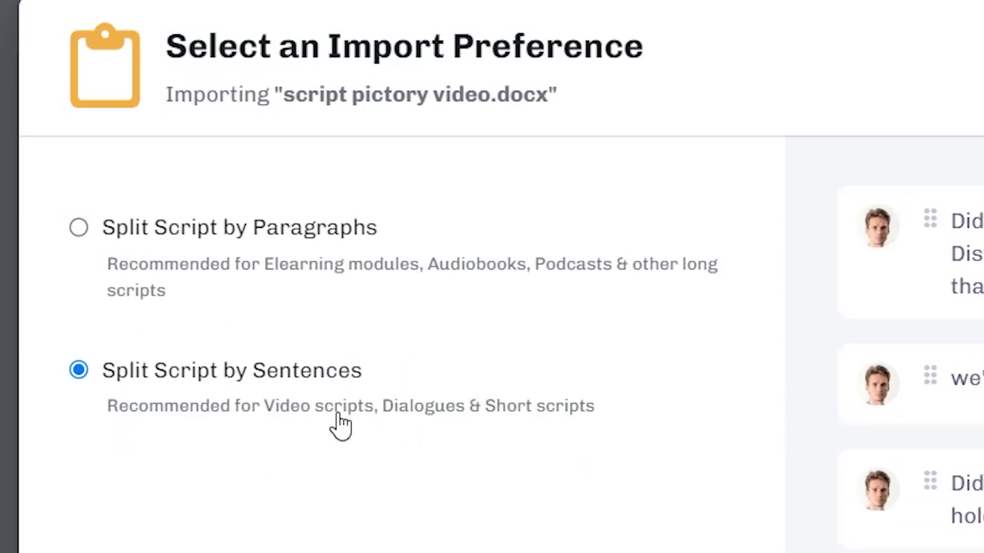
pyautogui.scroll(-3, 767, 299)
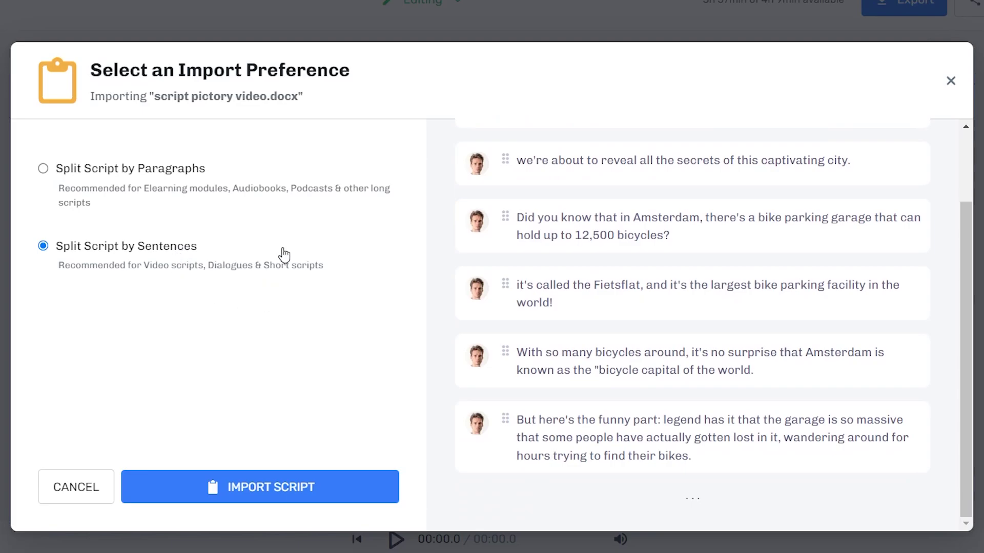
pyautogui.scroll(1, 688, 318)
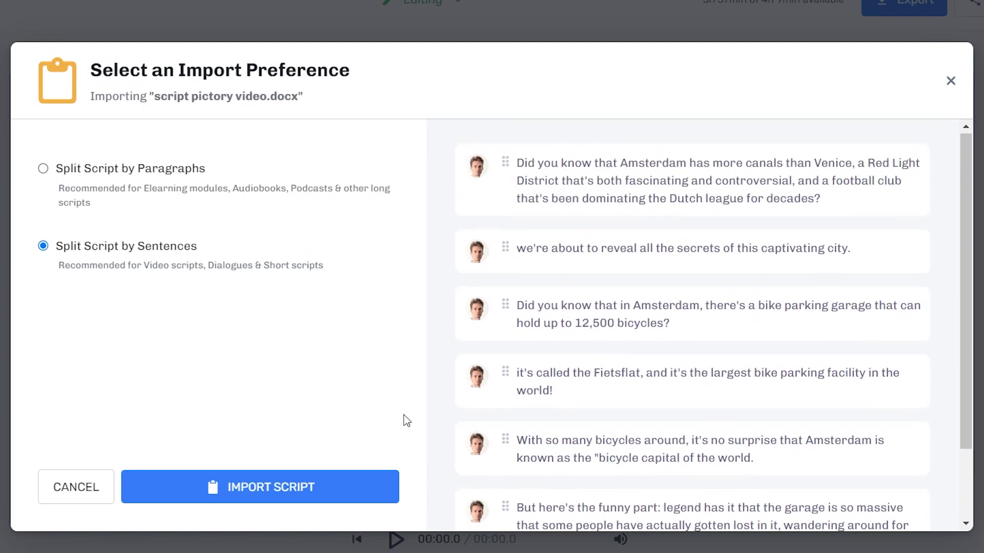
pyautogui.click(338, 482)
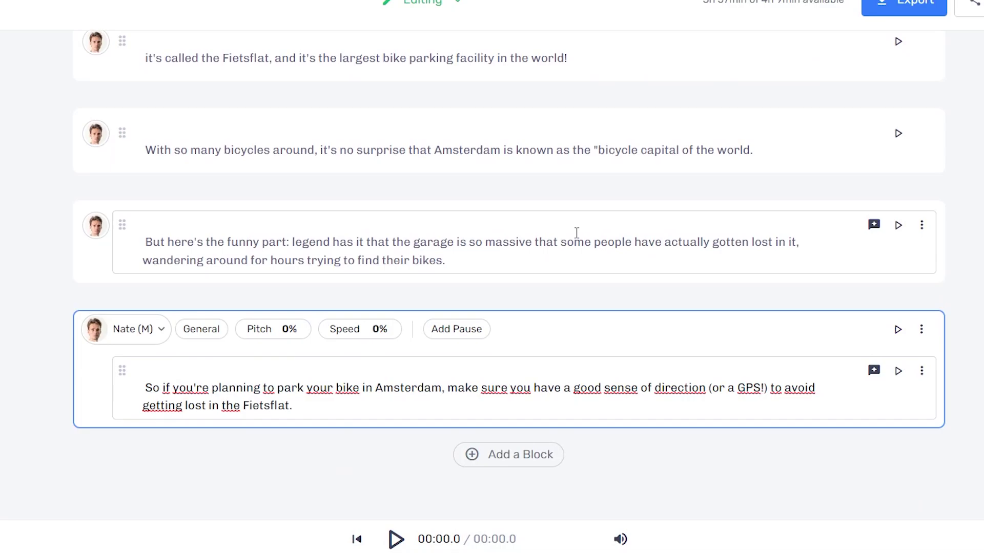
pyautogui.scroll(5, 589, 251)
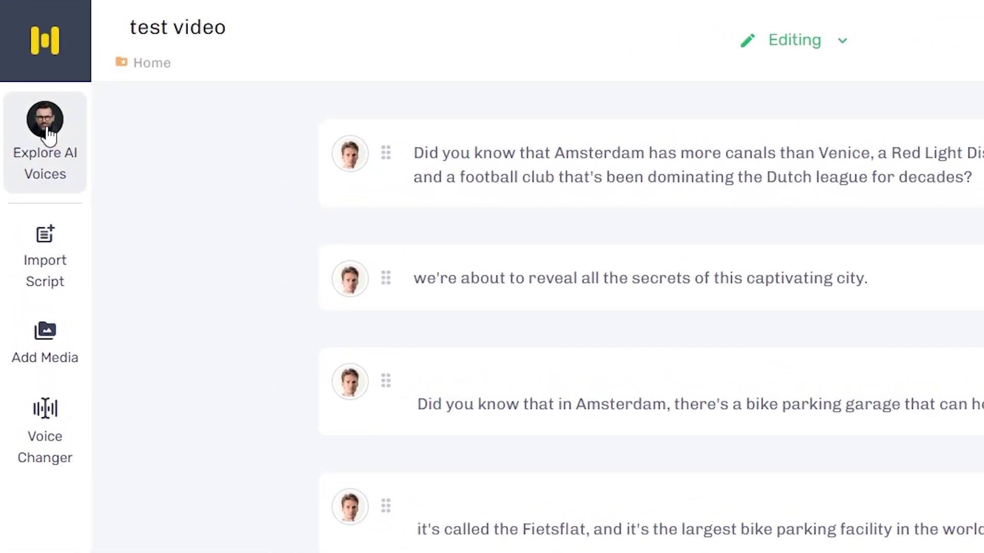
# Browse the voice library, then give the first block the Terrell voice
pyautogui.click(47, 131)
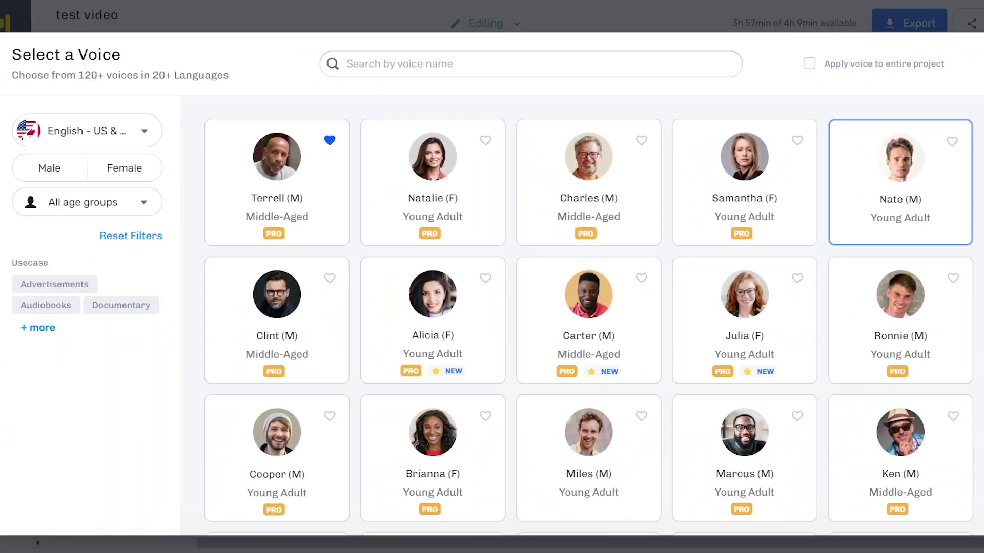
pyautogui.click(954, 122)
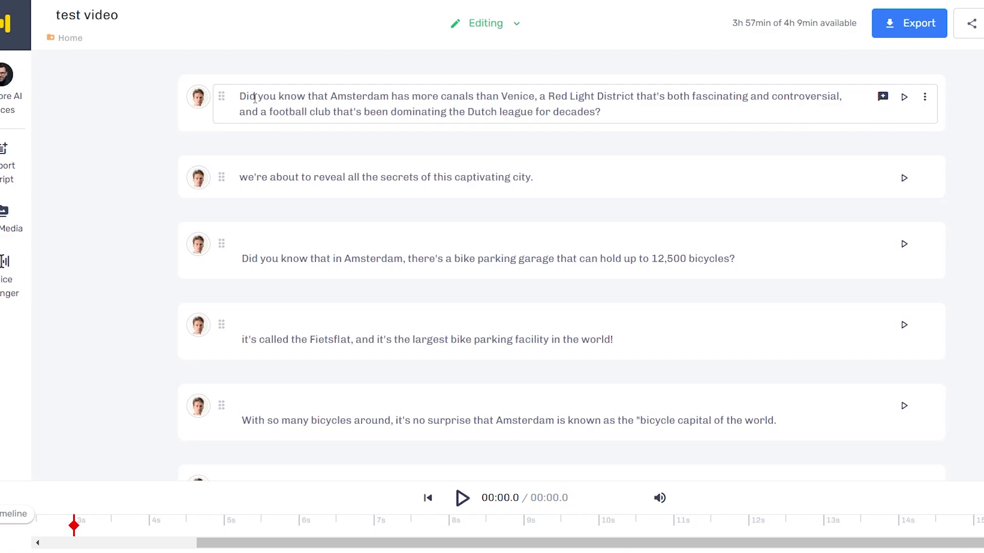
pyautogui.click(204, 100)
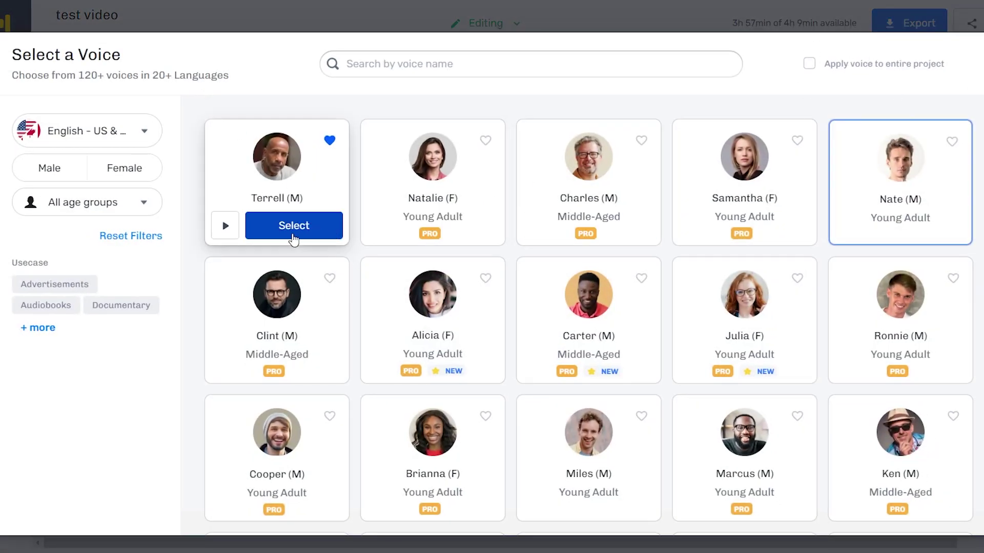
pyautogui.click(293, 228)
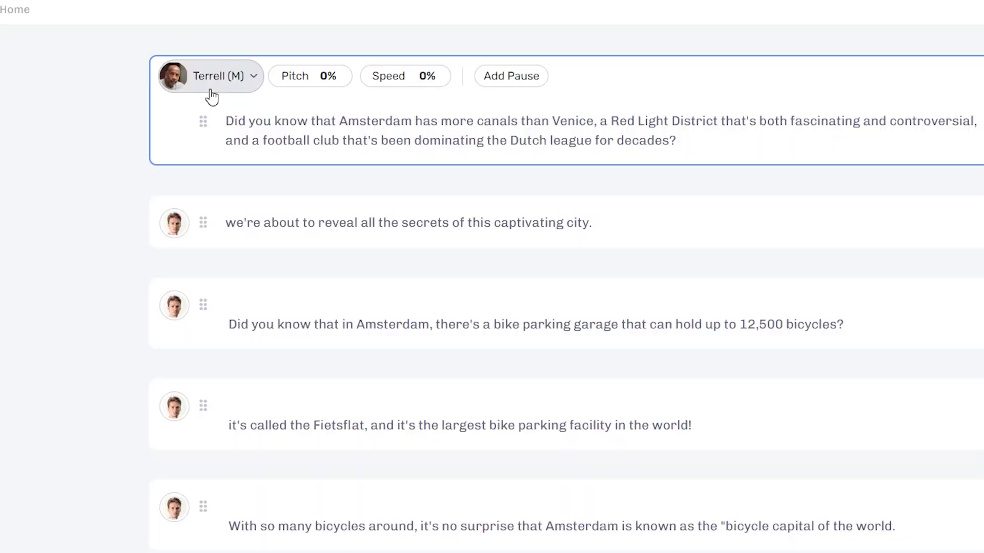
# Apply Terrell (M) as the voice for every block in the project
pyautogui.click(189, 60)
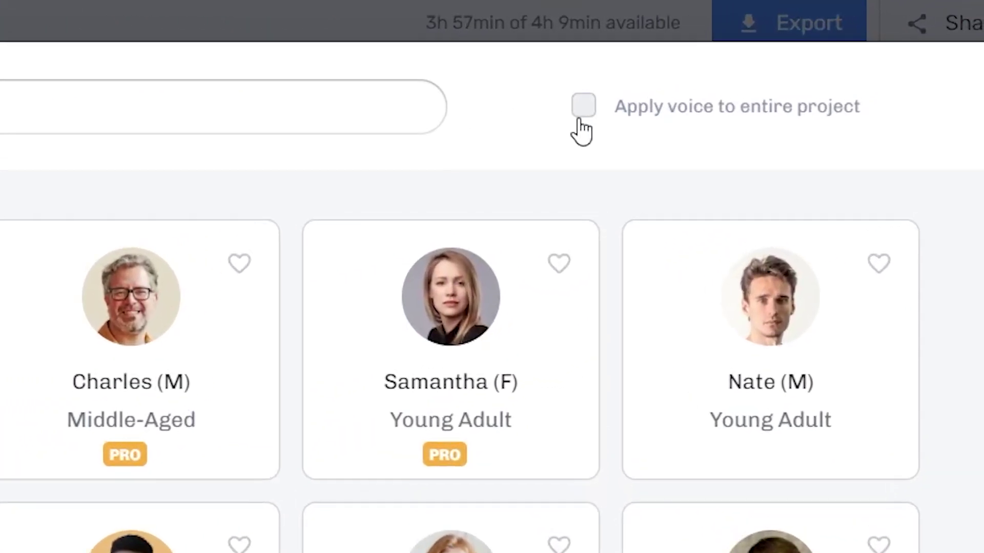
pyautogui.click(809, 65)
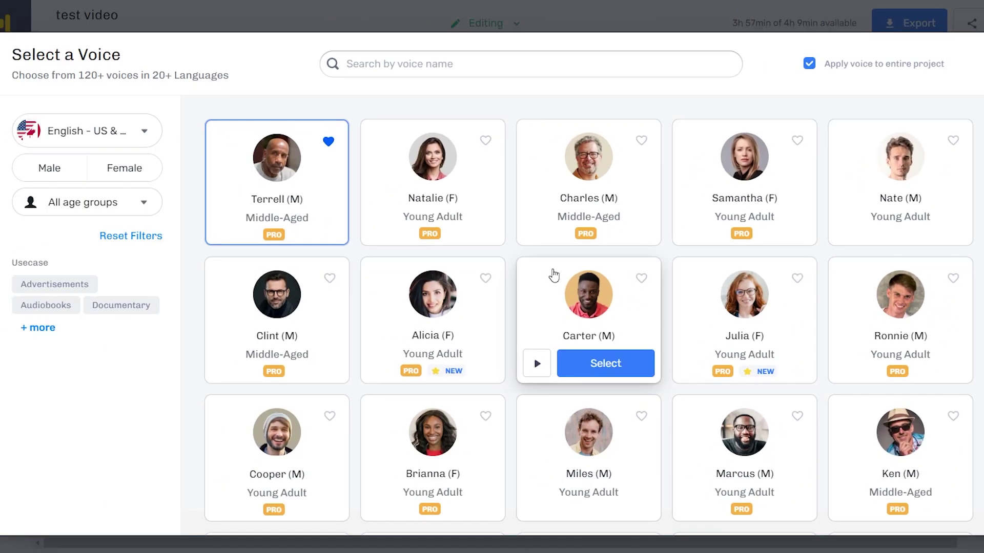
pyautogui.moveTo(315, 198)
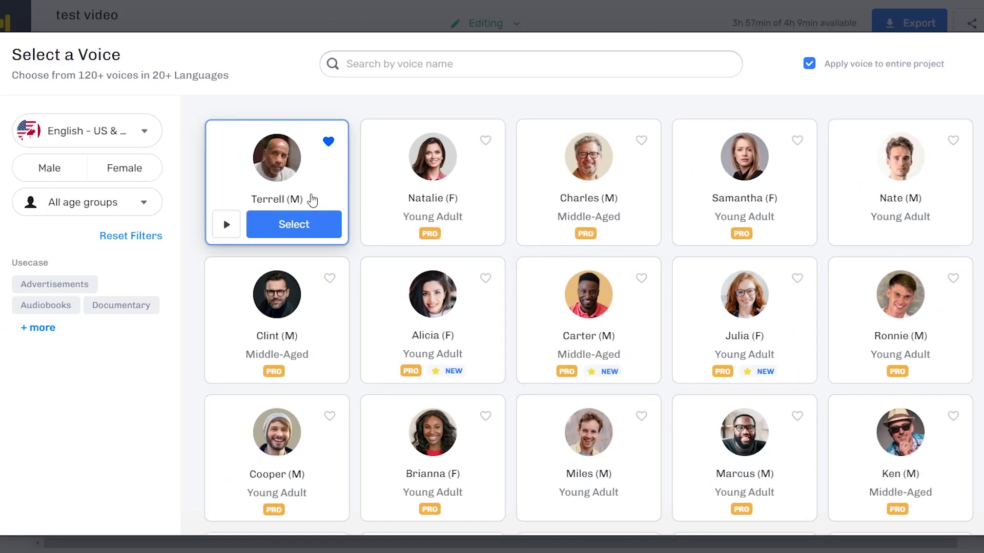
pyautogui.click(325, 229)
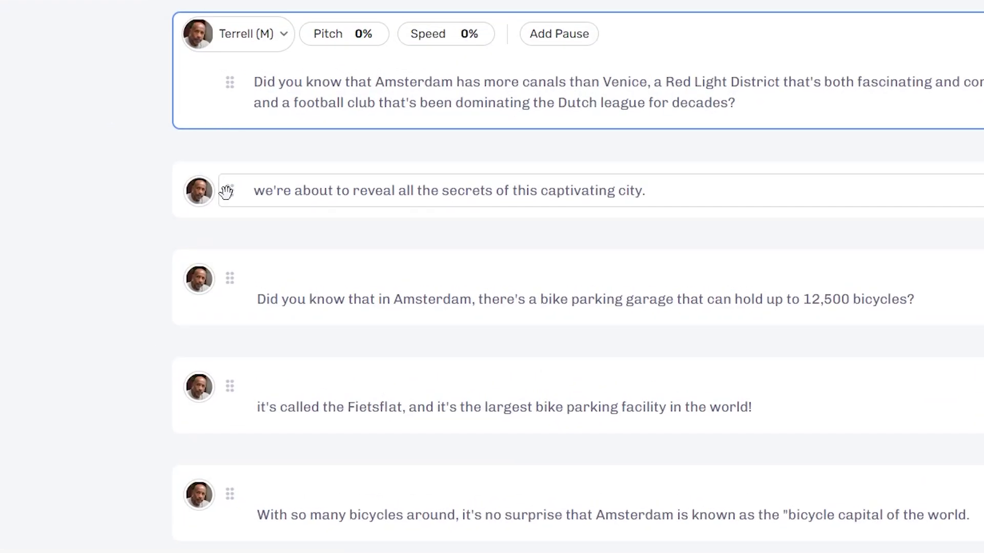
pyautogui.scroll(-5, 395, 285)
pyautogui.scroll(5, 394, 298)
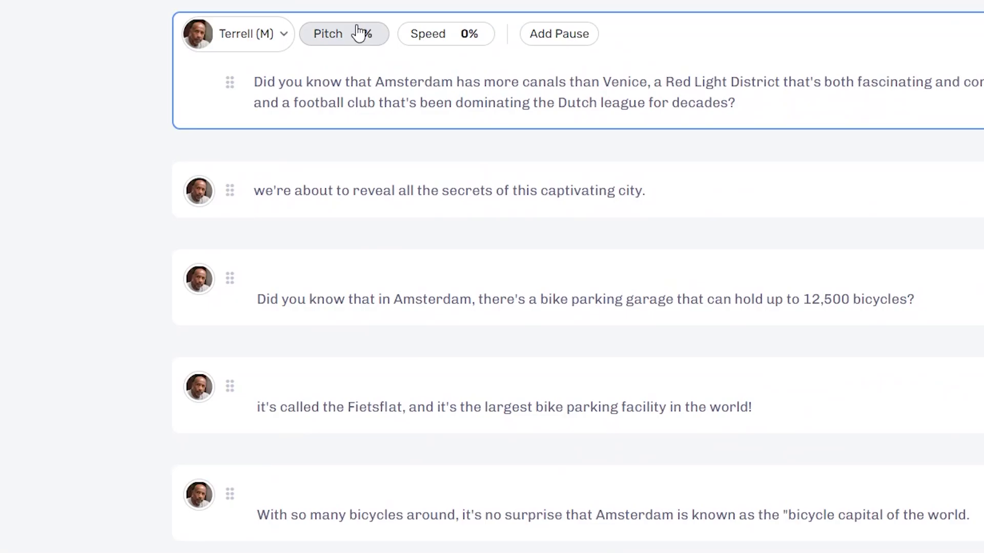
# Scroll through the voice gallery's language list, leaving English - US & Canada selected
pyautogui.click(241, 34)
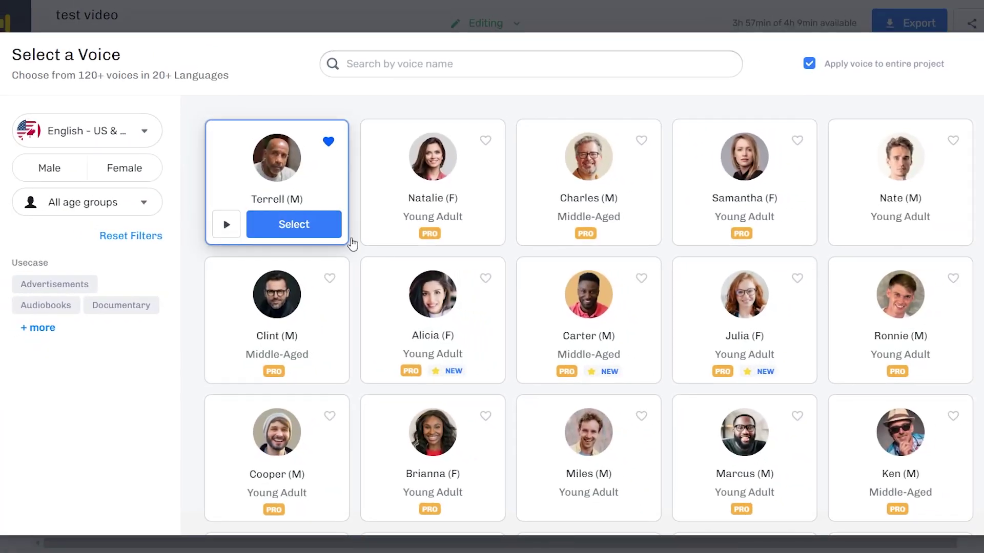
pyautogui.moveTo(801, 257)
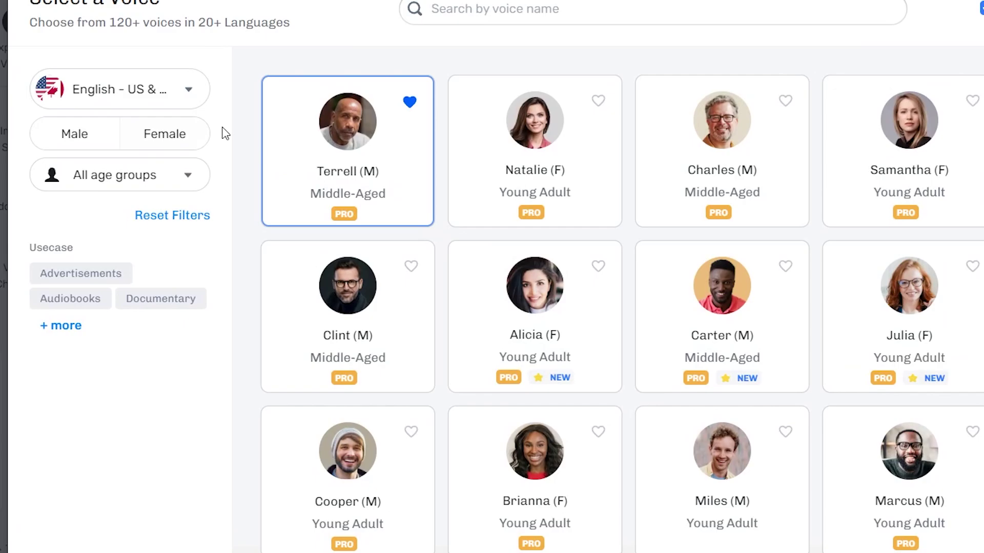
pyautogui.click(188, 89)
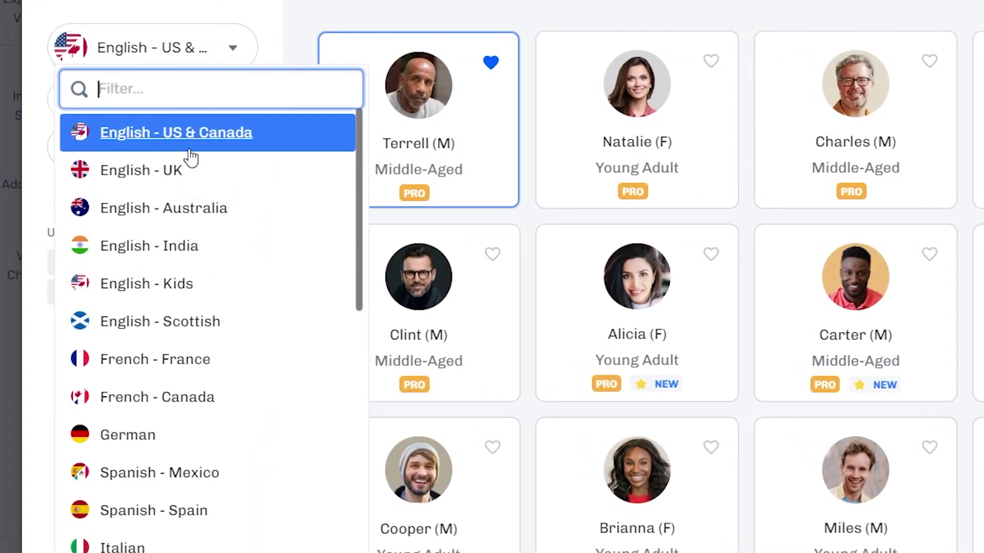
pyautogui.scroll(-6, 263, 204)
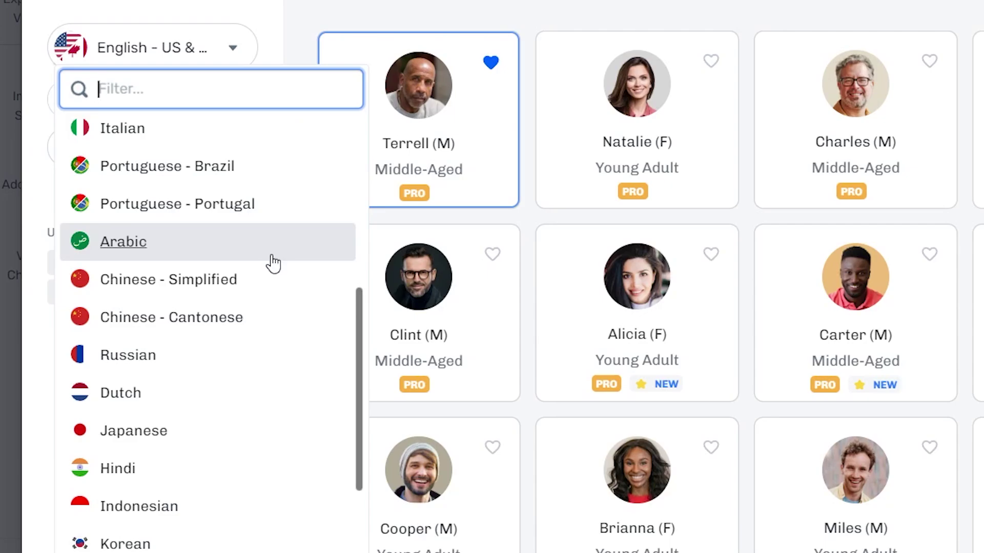
pyautogui.scroll(6, 226, 215)
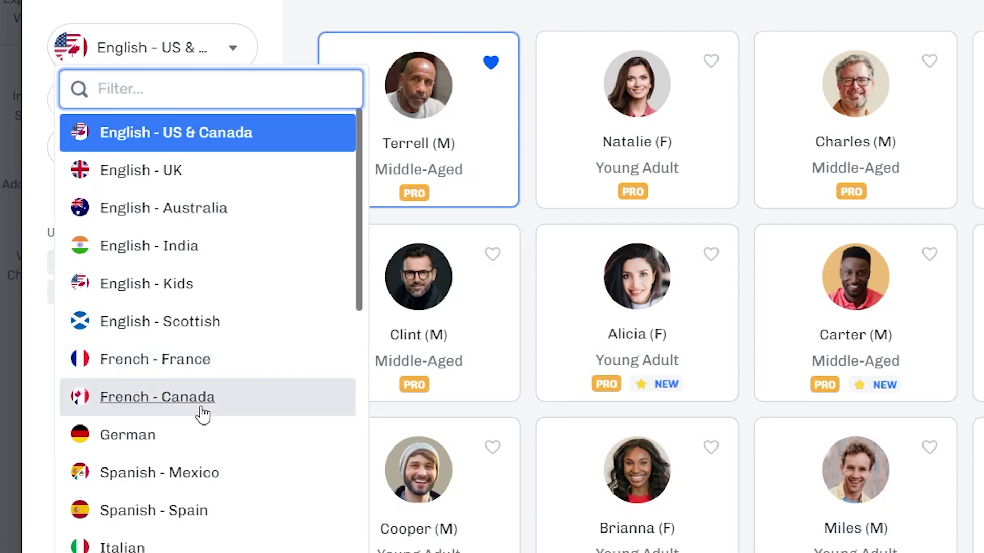
pyautogui.scroll(-2, 195, 328)
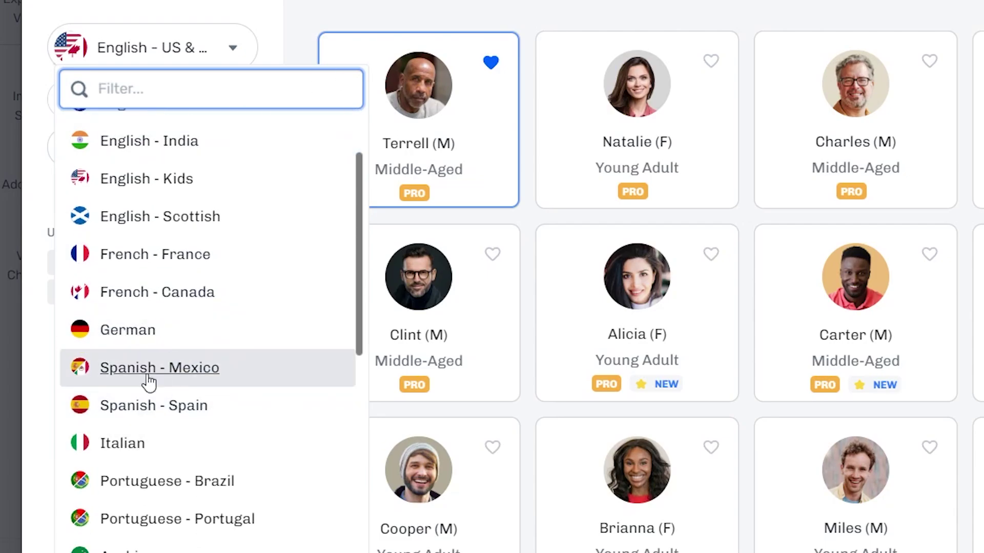
pyautogui.scroll(-4, 221, 313)
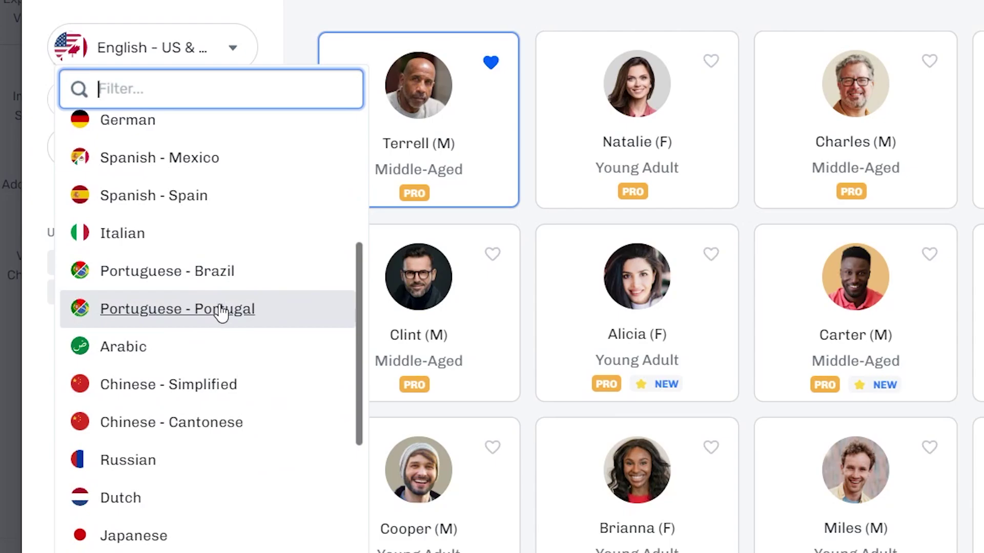
pyautogui.scroll(-4, 215, 322)
pyautogui.scroll(10, 230, 340)
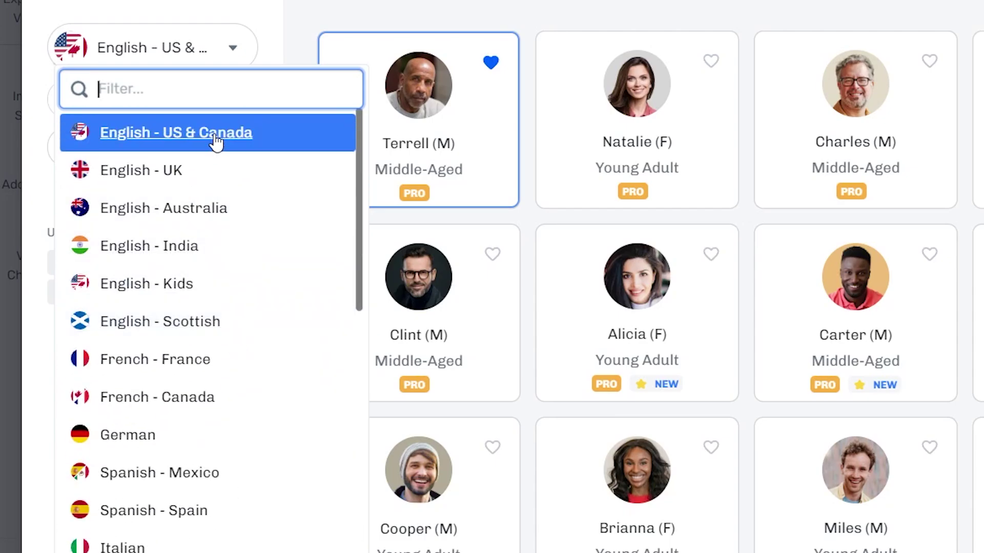
# Filter voices to English - UK and preview Hazel, Jaxon and Gabriel
pyautogui.click(187, 176)
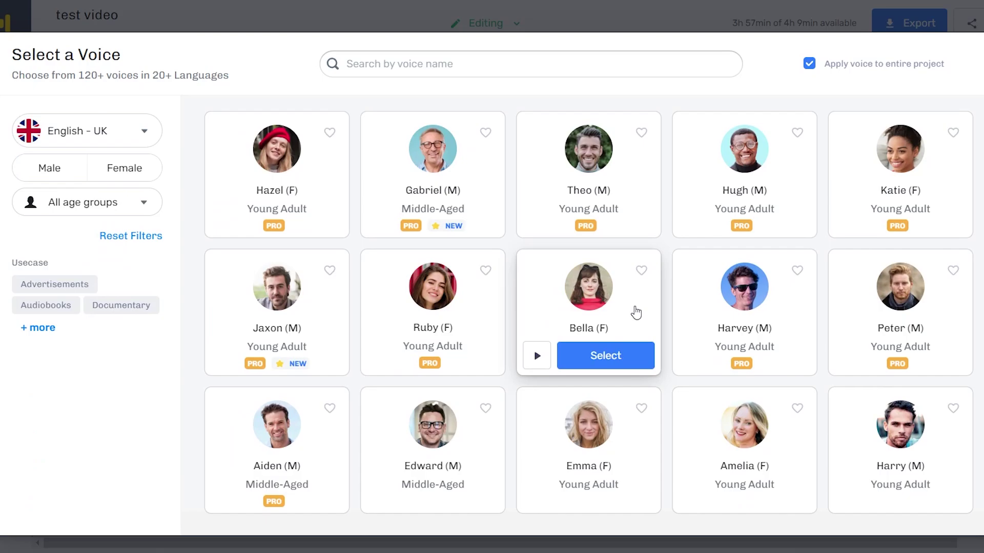
pyautogui.scroll(-7, 636, 313)
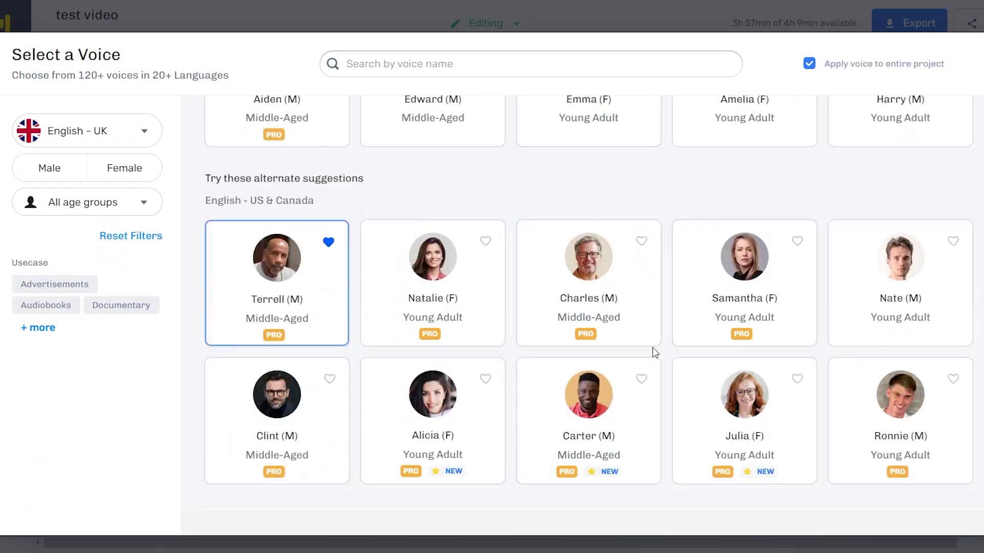
pyautogui.scroll(8, 652, 352)
pyautogui.moveTo(288, 220)
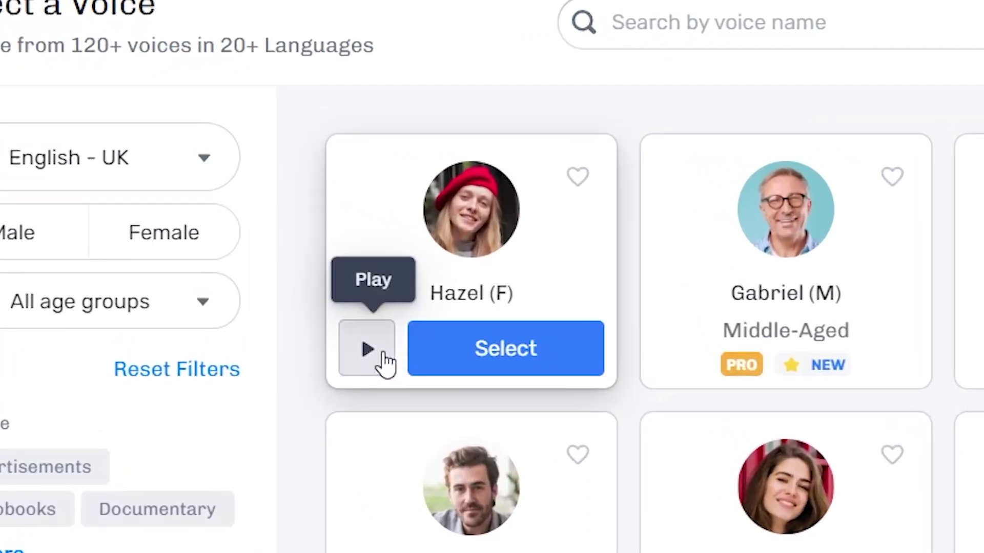
pyautogui.click(383, 361)
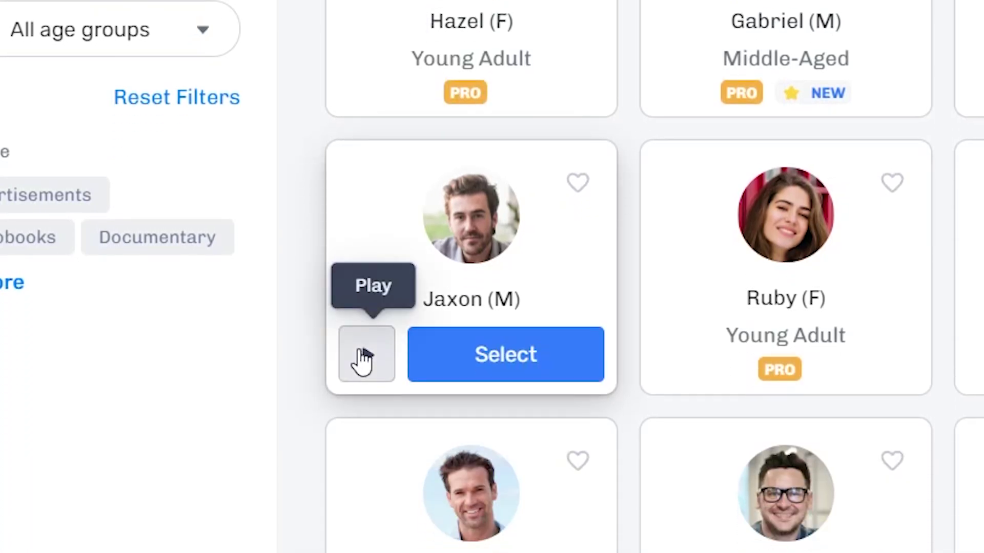
pyautogui.click(365, 358)
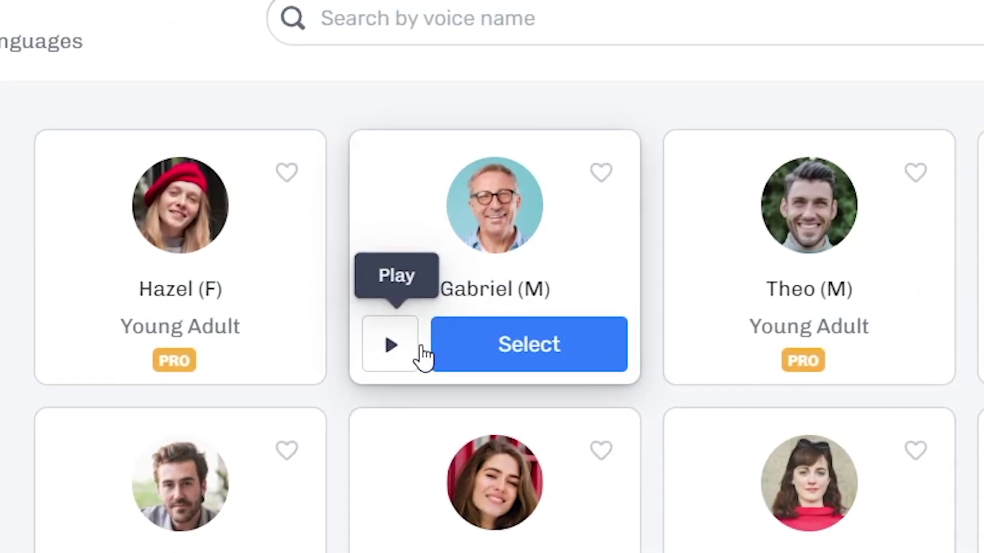
pyautogui.click(402, 358)
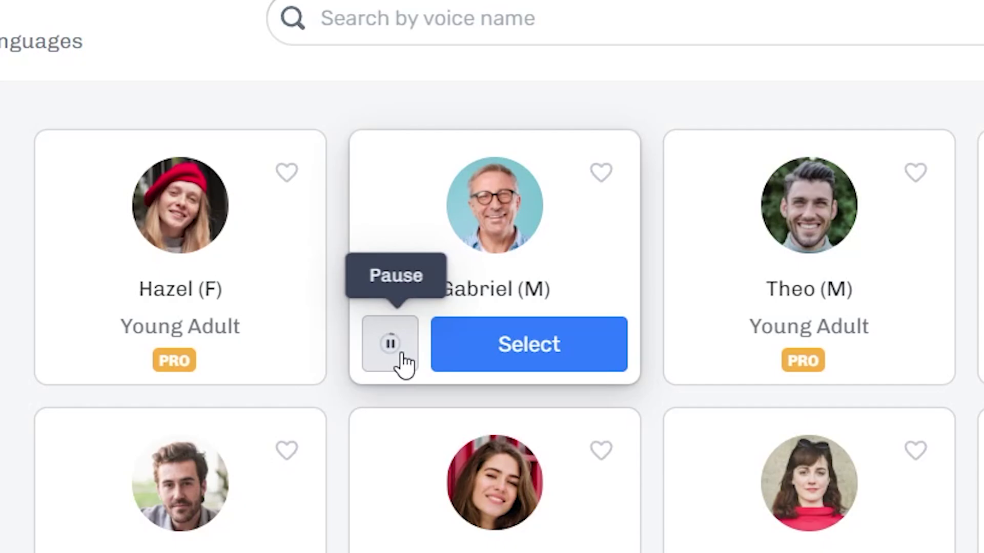
pyautogui.click(164, 85)
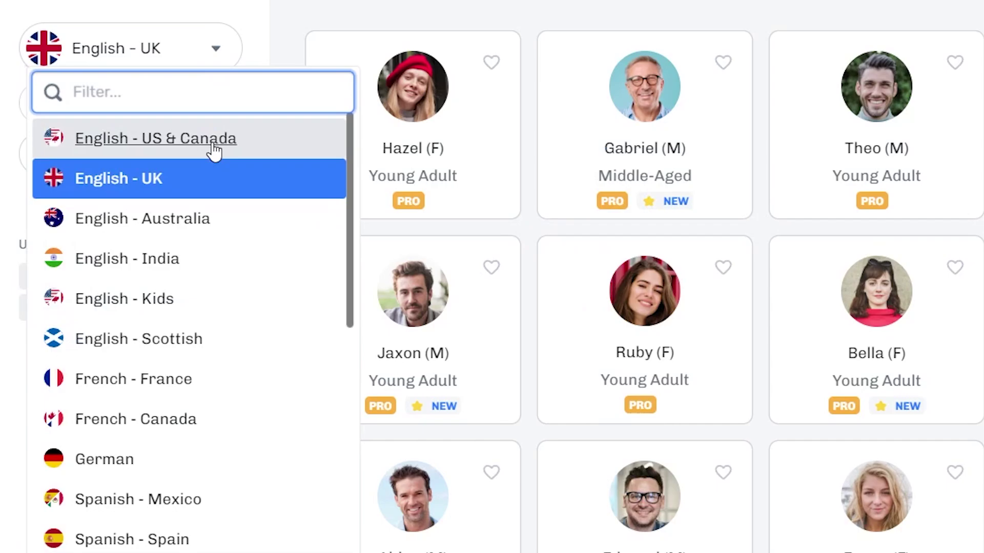
# Switch the gallery back to English - US & Canada voices and scroll the grid
pyautogui.click(214, 151)
pyautogui.moveTo(544, 220)
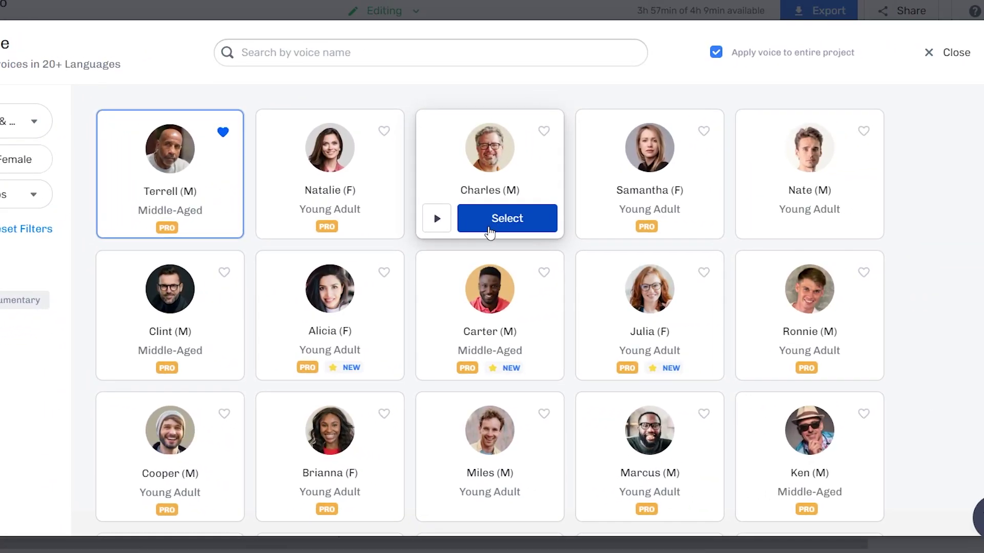
pyautogui.scroll(-6, 756, 284)
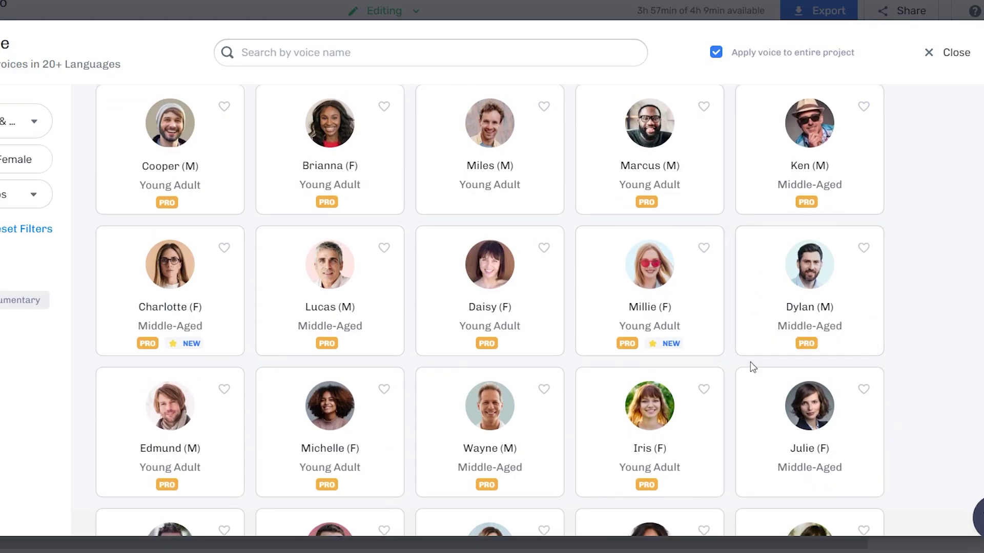
pyautogui.scroll(-3, 344, 484)
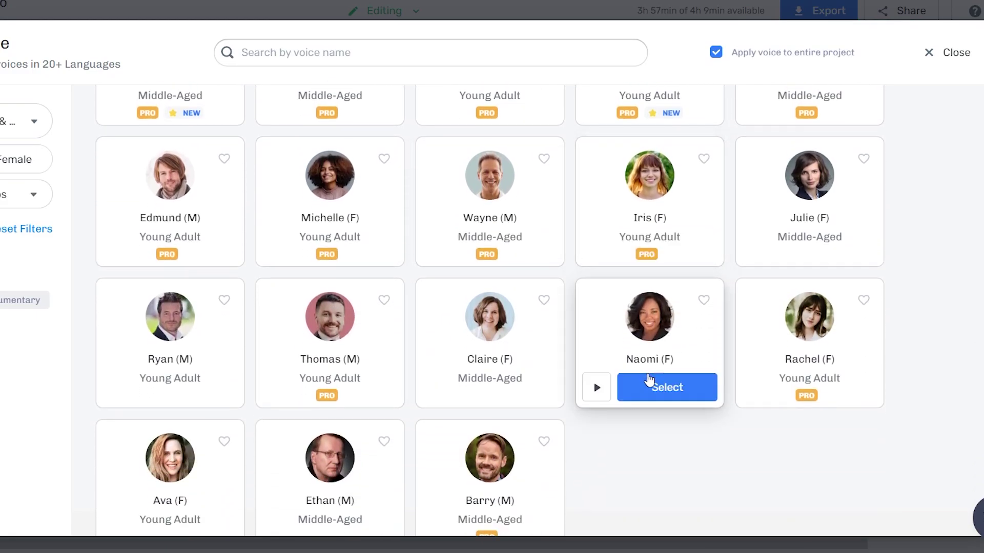
pyautogui.scroll(-3, 648, 384)
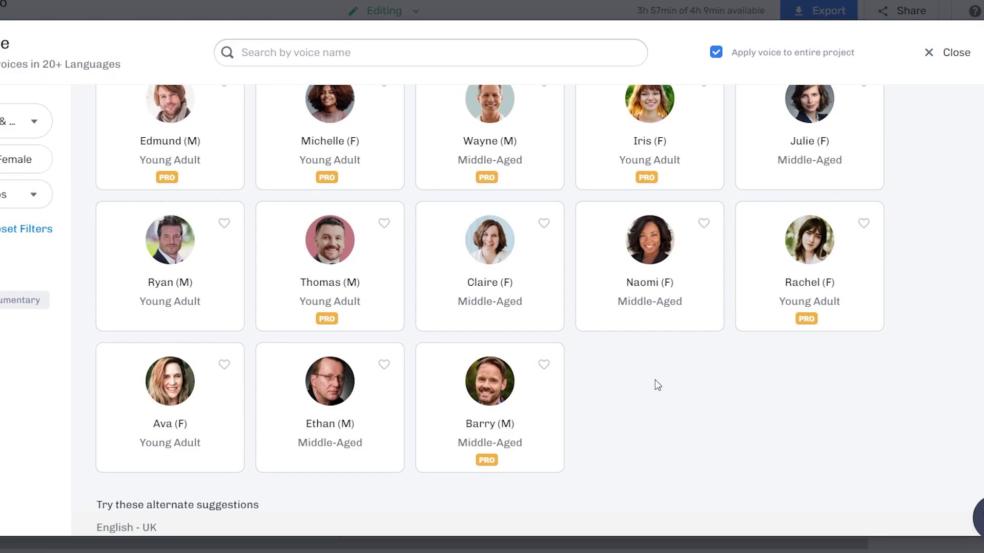
pyautogui.scroll(12, 653, 384)
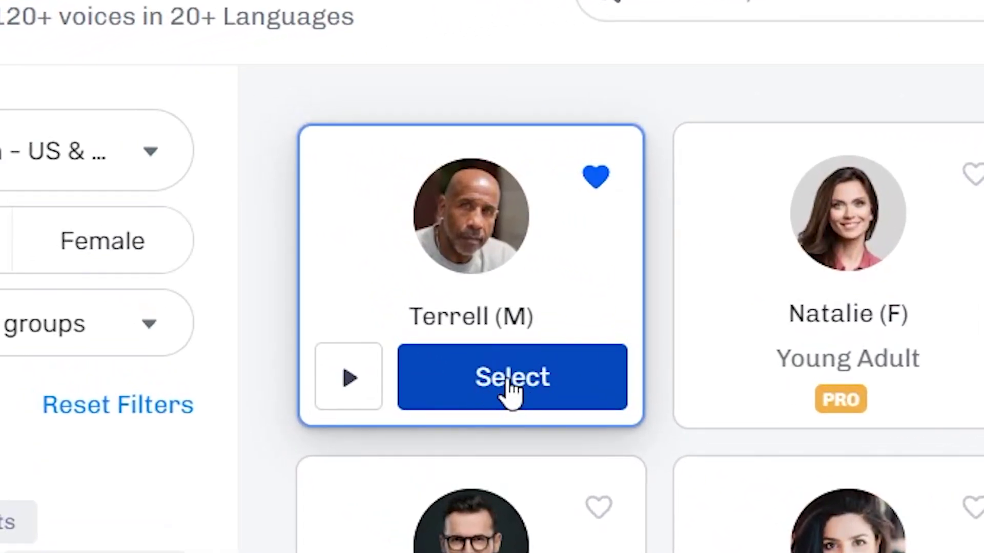
# Preview Terrell's and Natalie's voice samples
pyautogui.click(350, 379)
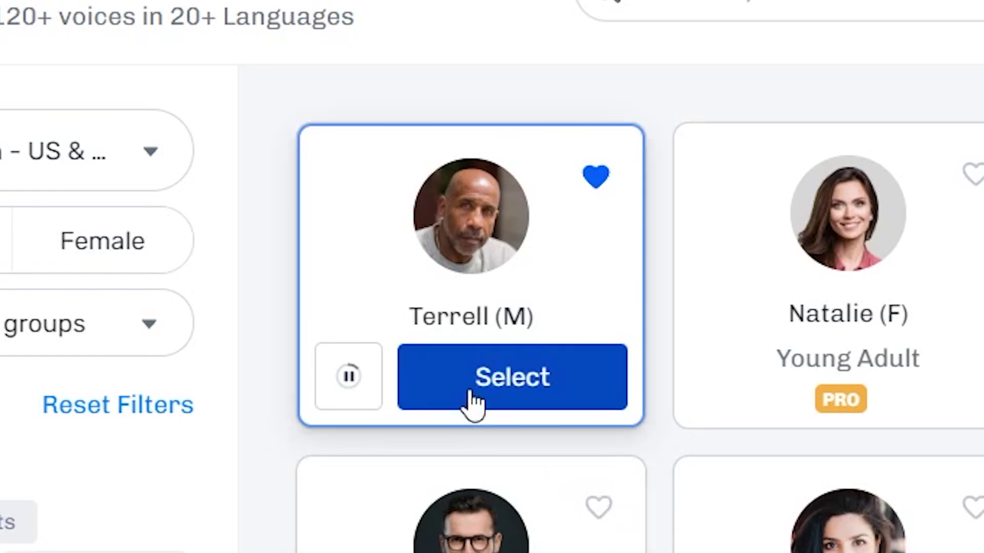
pyautogui.click(375, 385)
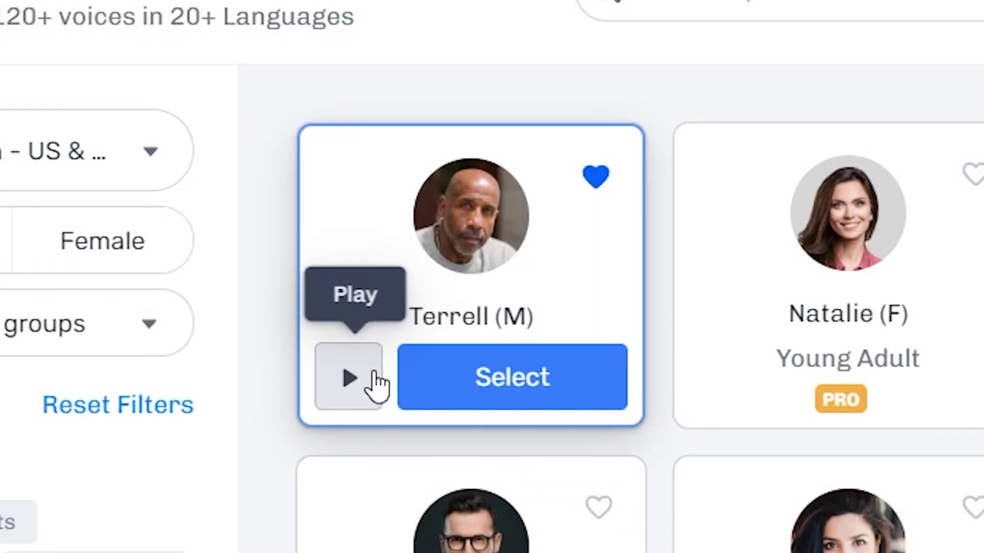
pyautogui.moveTo(707, 410)
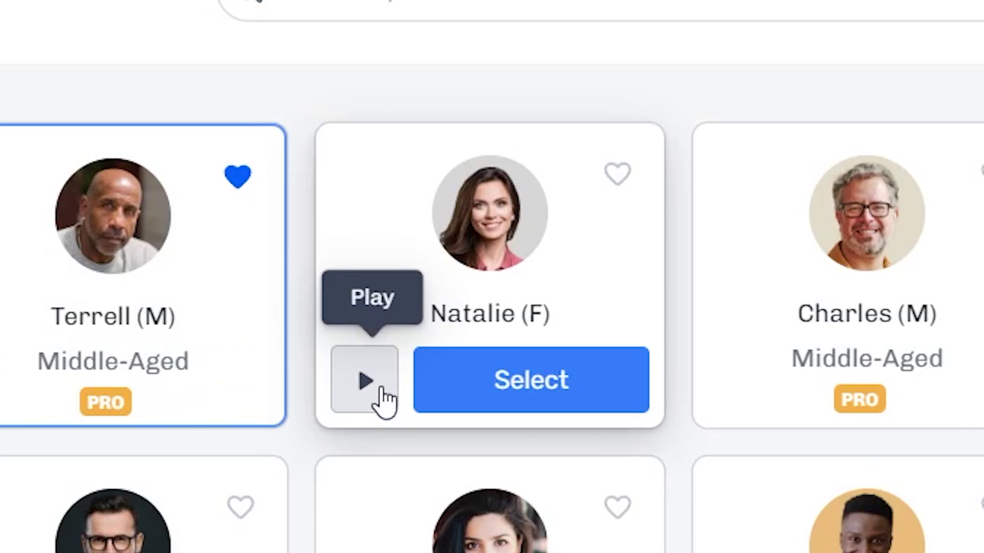
pyautogui.click(381, 392)
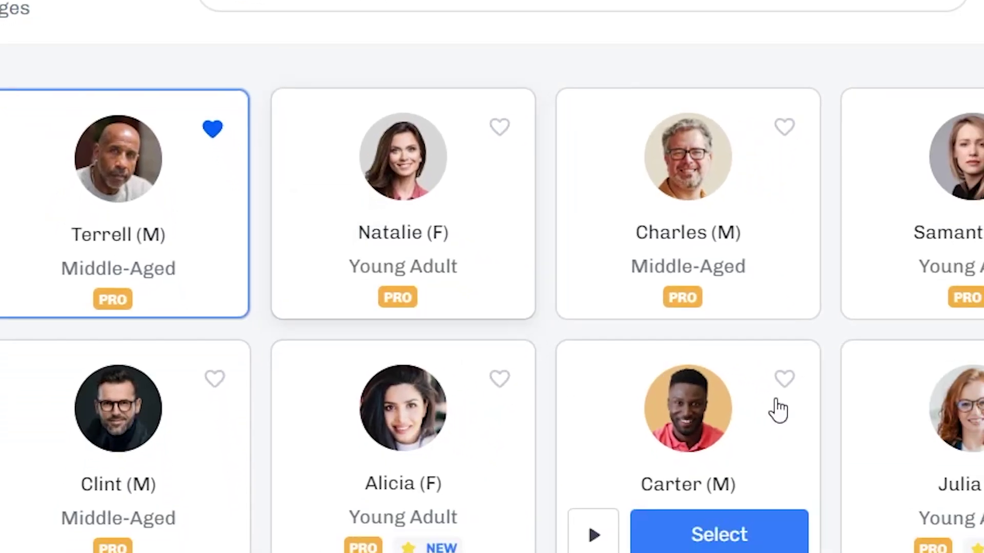
pyautogui.scroll(-9, 794, 379)
pyautogui.scroll(-6, 604, 318)
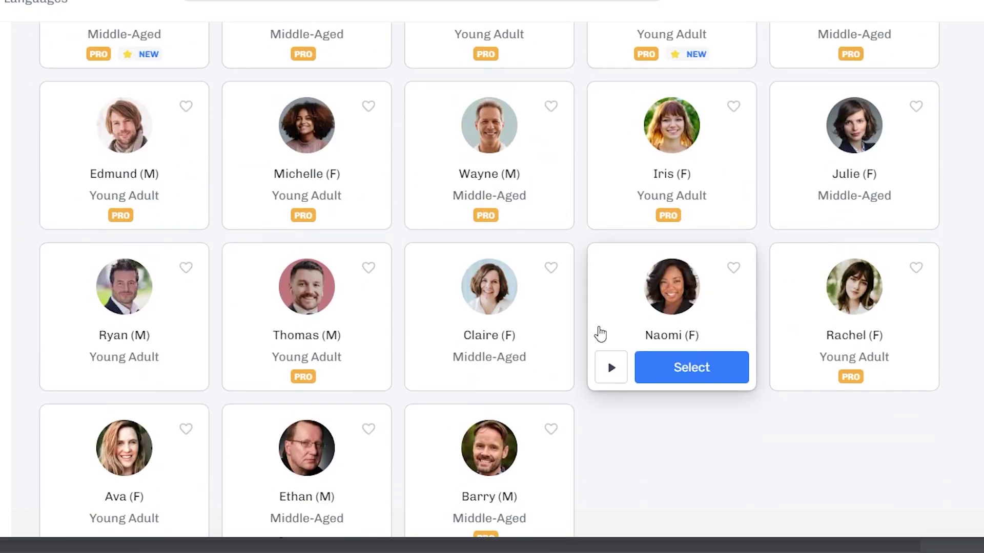
pyautogui.scroll(-2, 491, 308)
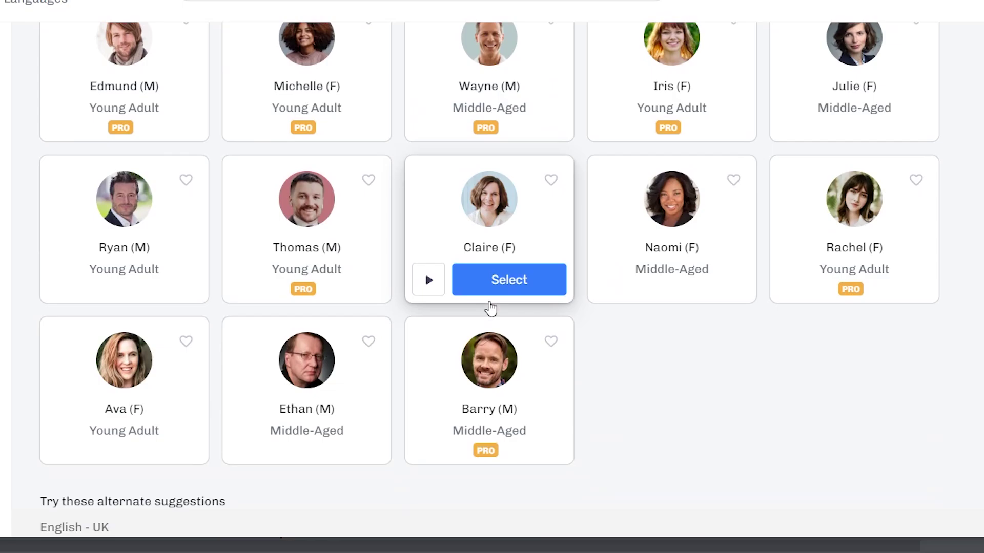
pyautogui.scroll(15, 490, 309)
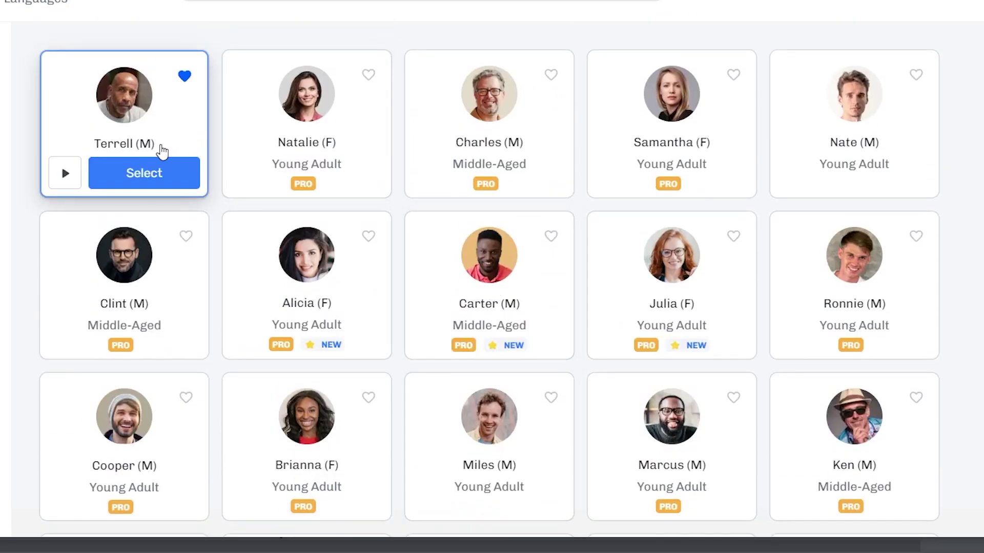
# Keep Terrell (M) as the project's voice and close the gallery
pyautogui.click(144, 174)
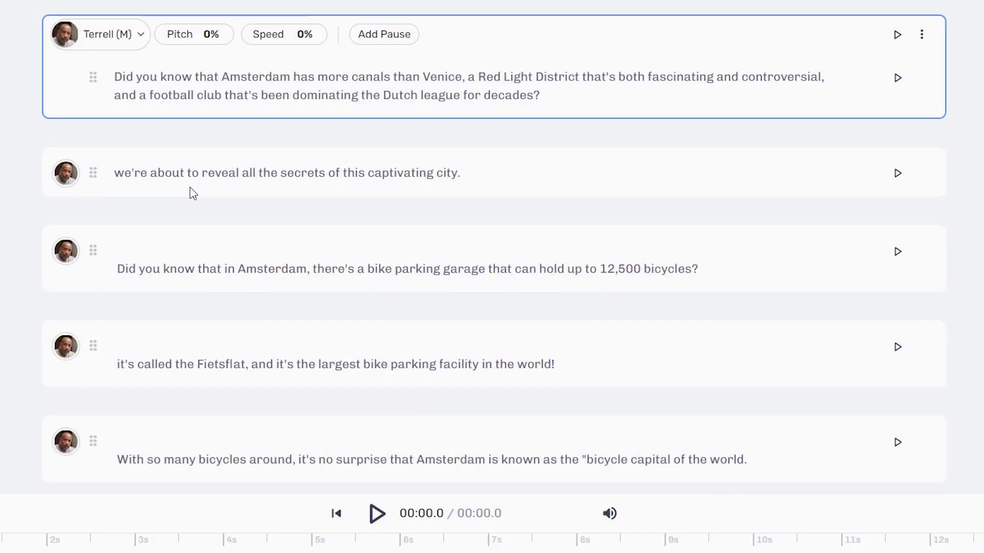
pyautogui.scroll(-6, 365, 281)
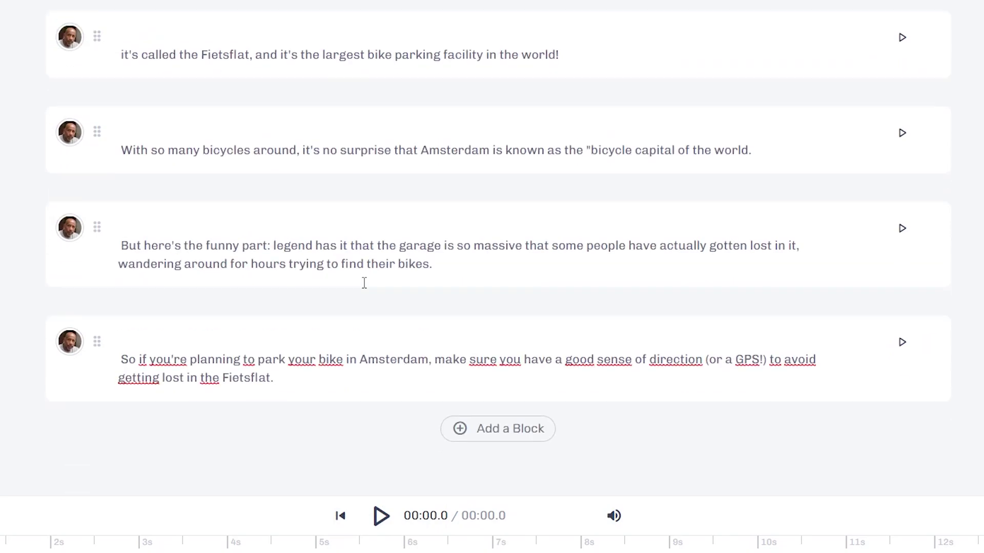
pyautogui.scroll(6, 401, 380)
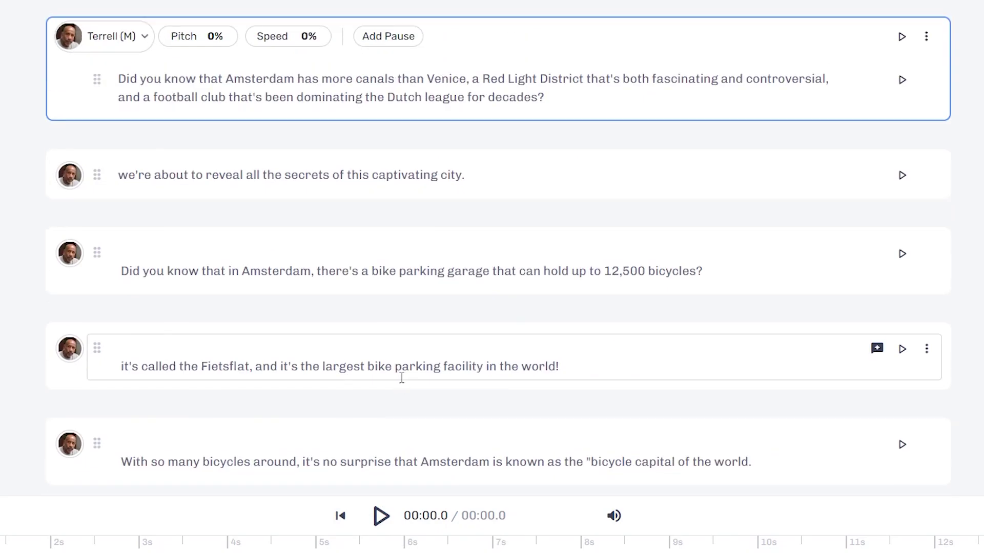
pyautogui.scroll(-6, 619, 259)
pyautogui.scroll(6, 402, 378)
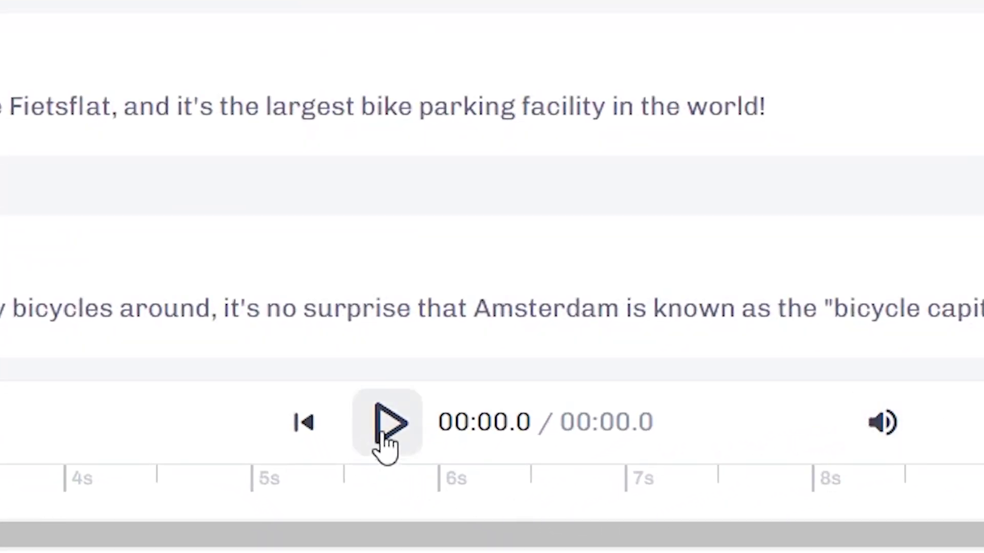
# Generate the voiceover audio and play it, pausing at about 00:08.9
pyautogui.click(384, 481)
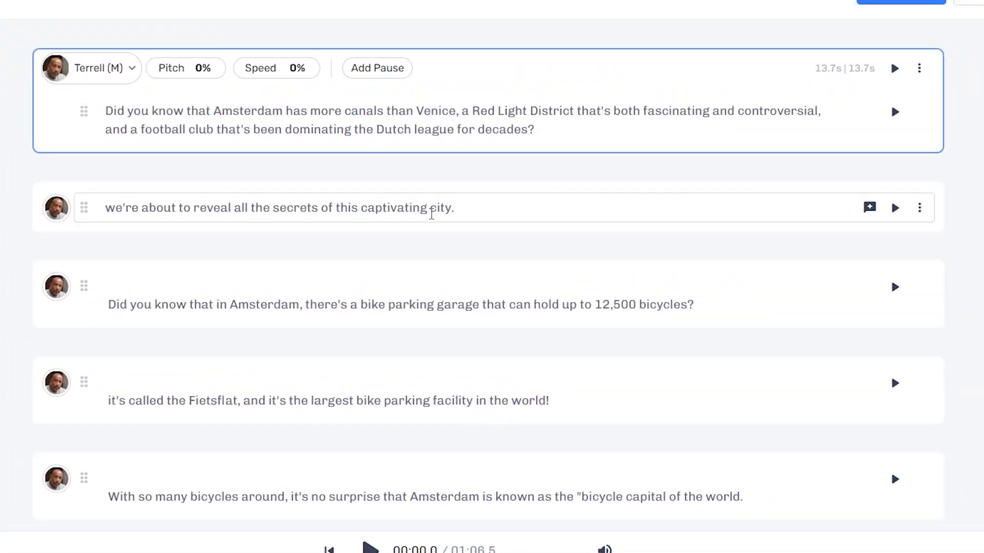
pyautogui.scroll(-6, 431, 214)
pyautogui.scroll(6, 442, 268)
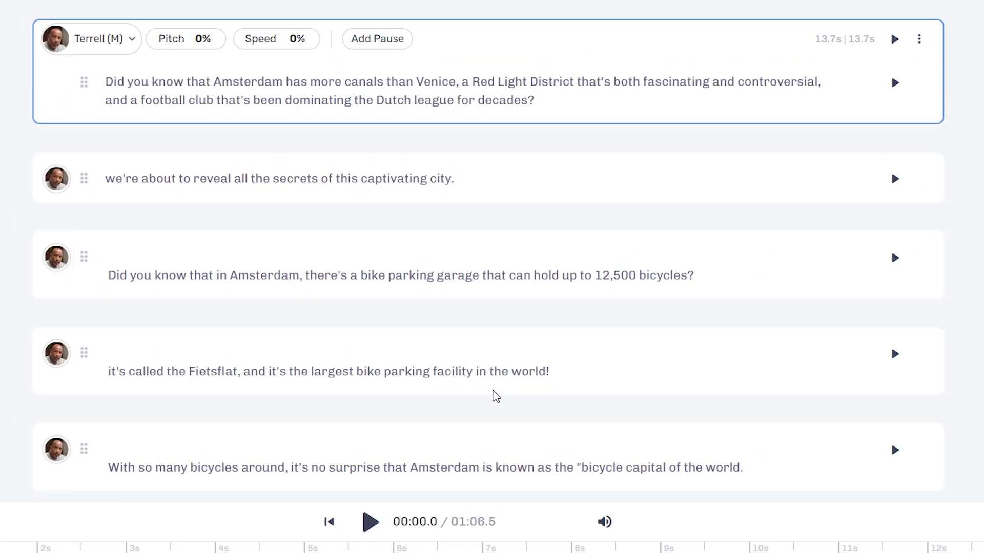
pyautogui.scroll(-6, 464, 86)
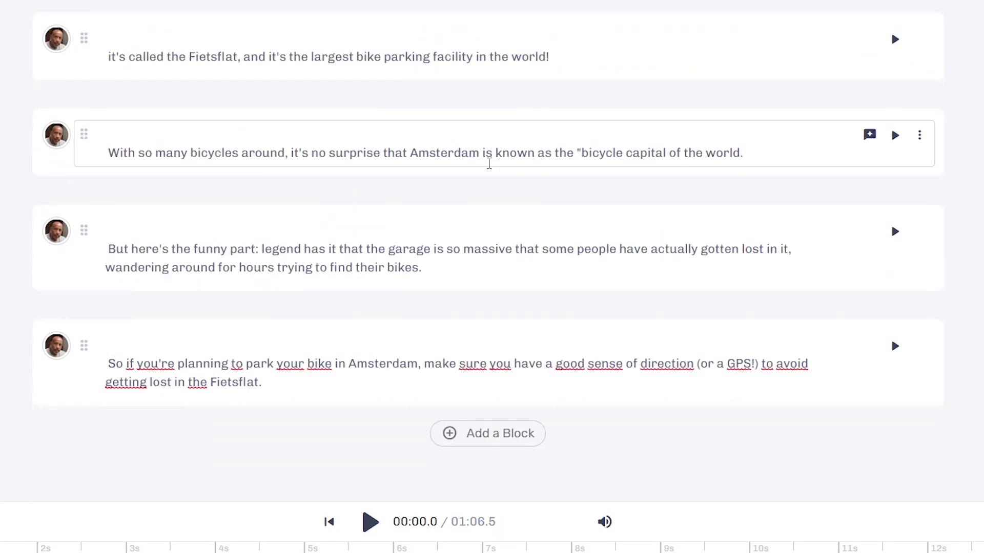
pyautogui.scroll(6, 488, 172)
pyautogui.click(371, 523)
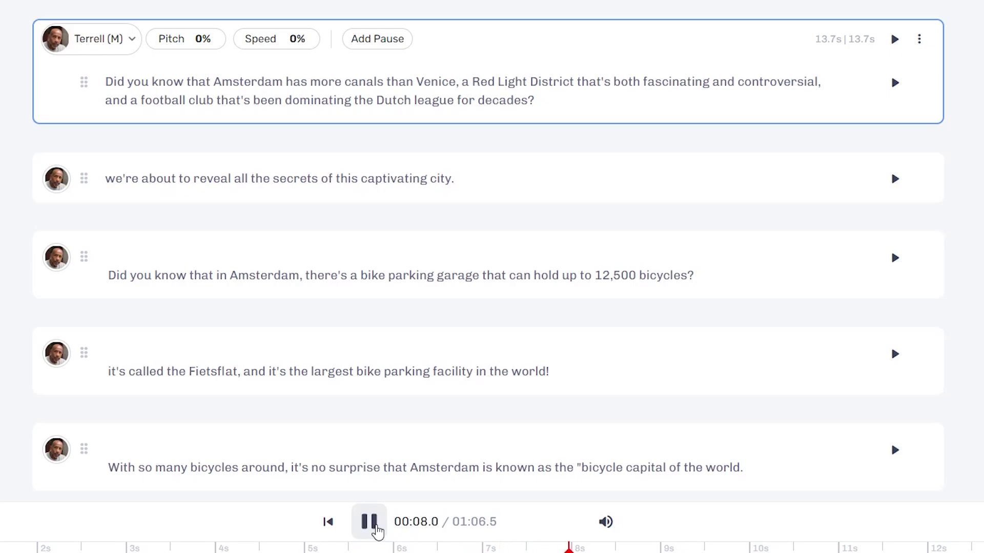
pyautogui.click(370, 522)
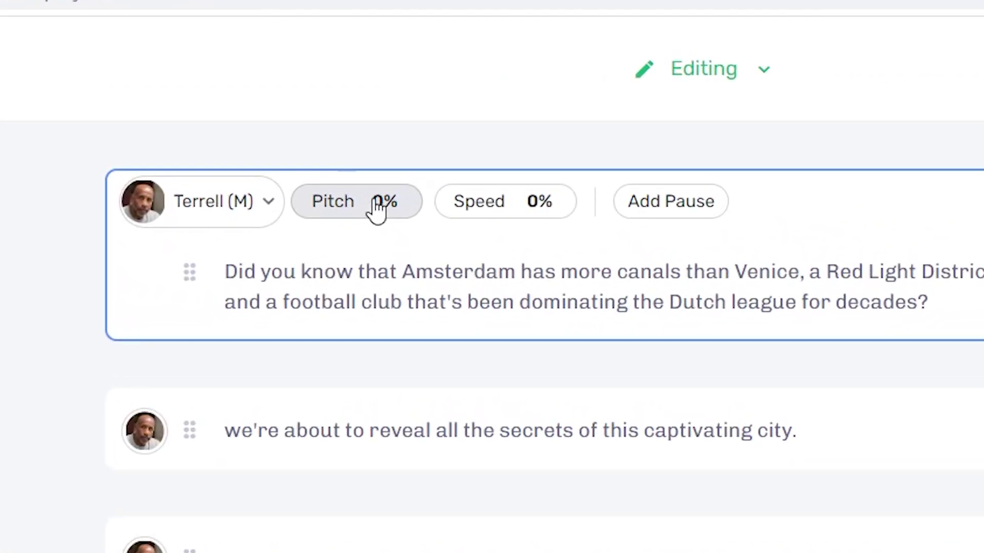
pyautogui.click(377, 208)
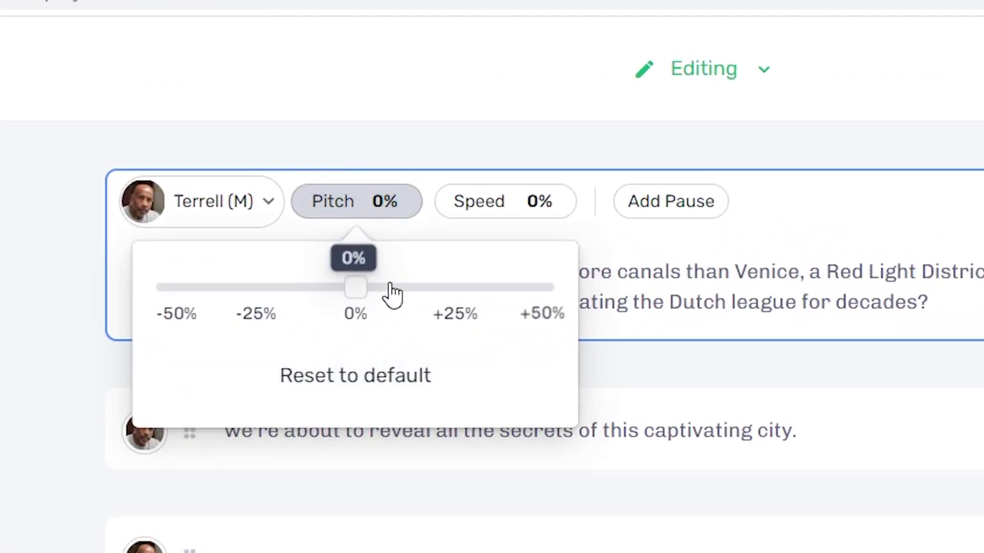
pyautogui.click(505, 205)
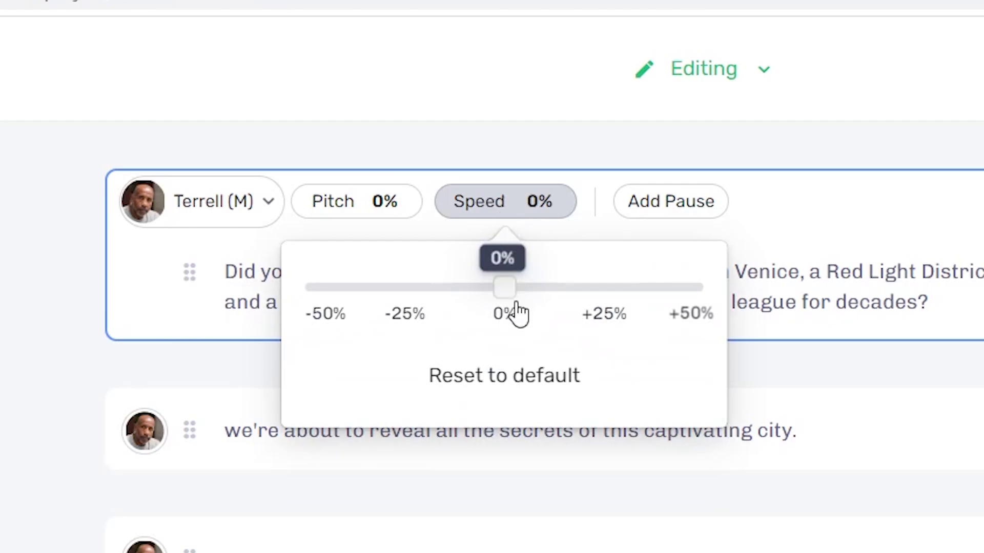
pyautogui.click(791, 264)
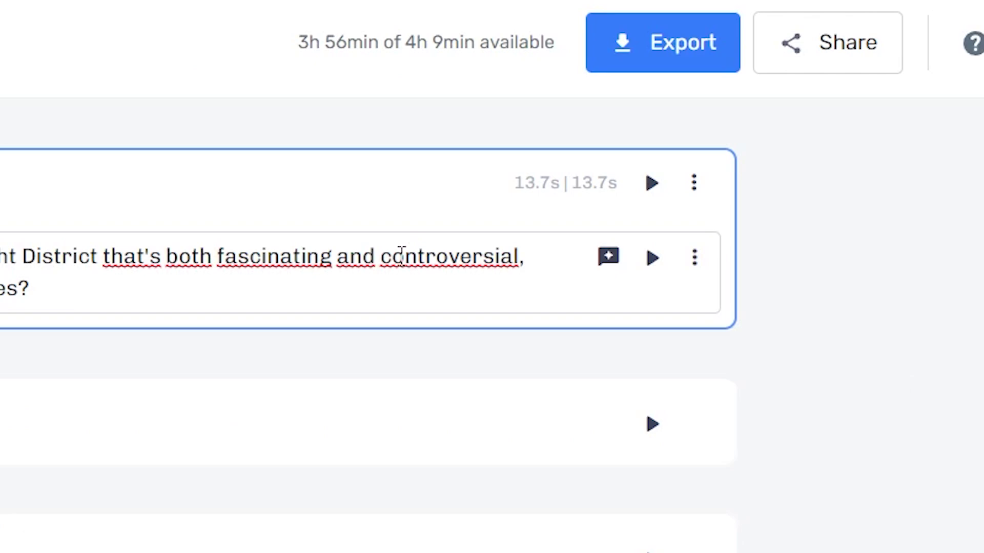
pyautogui.doubleClick(435, 255)
pyautogui.click(464, 215)
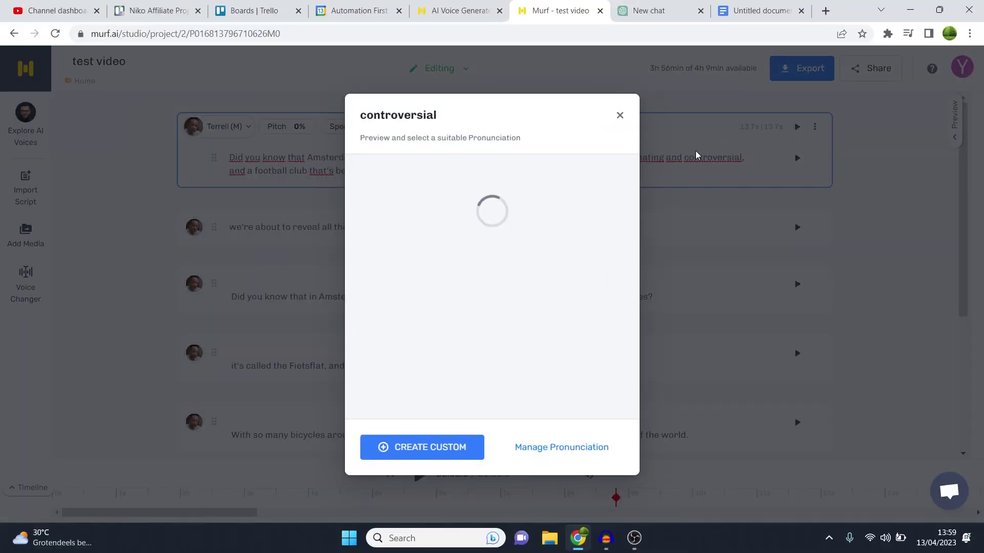
pyautogui.click(620, 116)
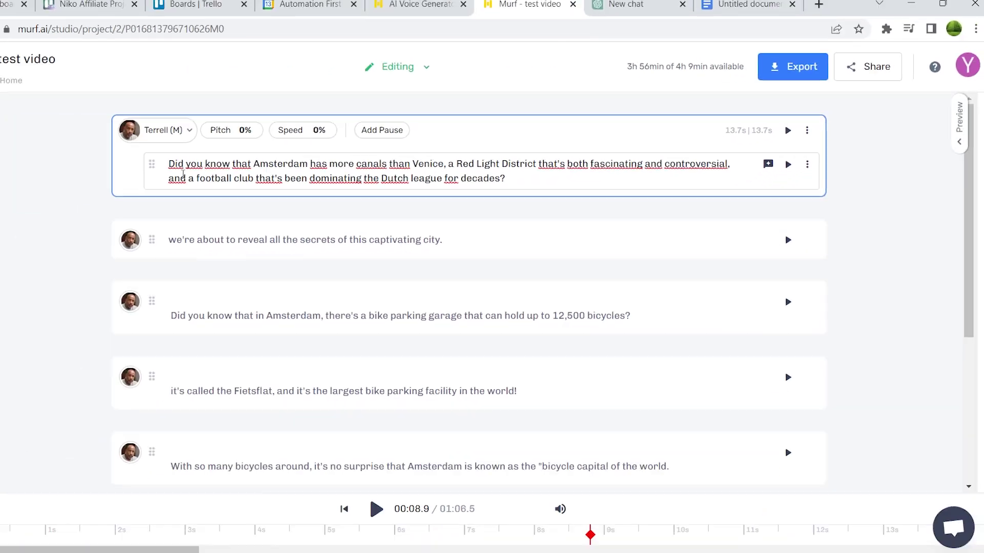
# Raise the first block's pitch to +15% and speed to +15%
pyautogui.click(226, 129)
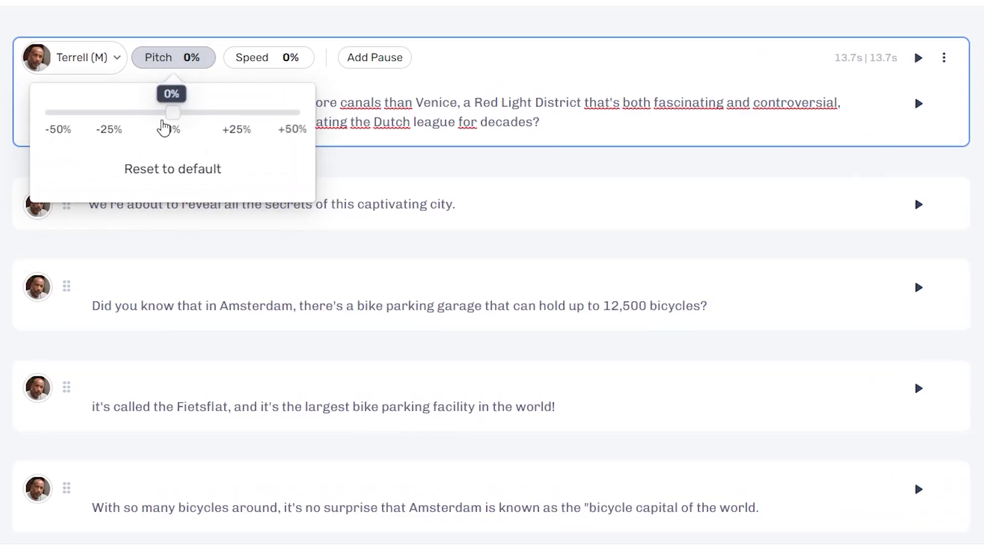
pyautogui.moveTo(173, 112); pyautogui.dragTo(308, 119)
pyautogui.click(271, 59)
pyautogui.click(533, 13)
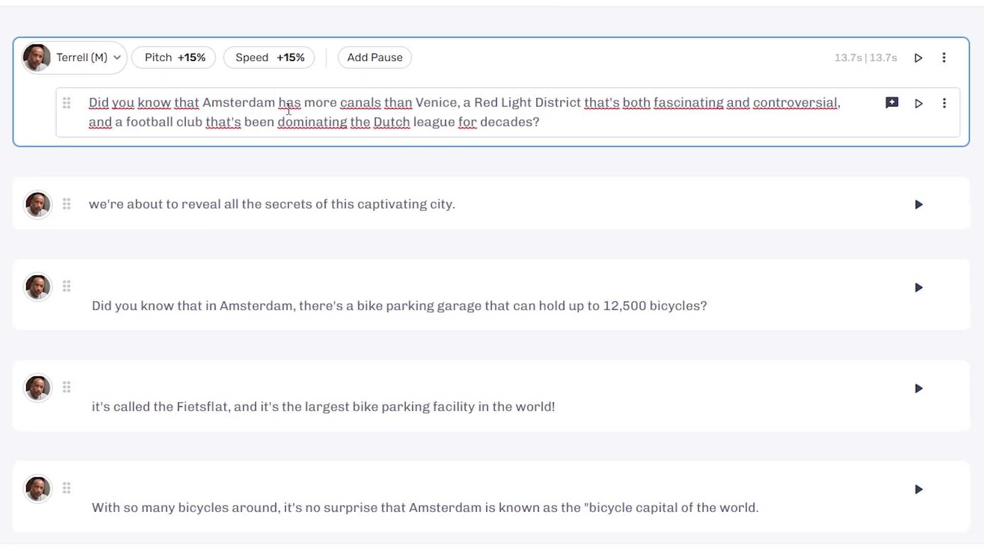
pyautogui.click(280, 103)
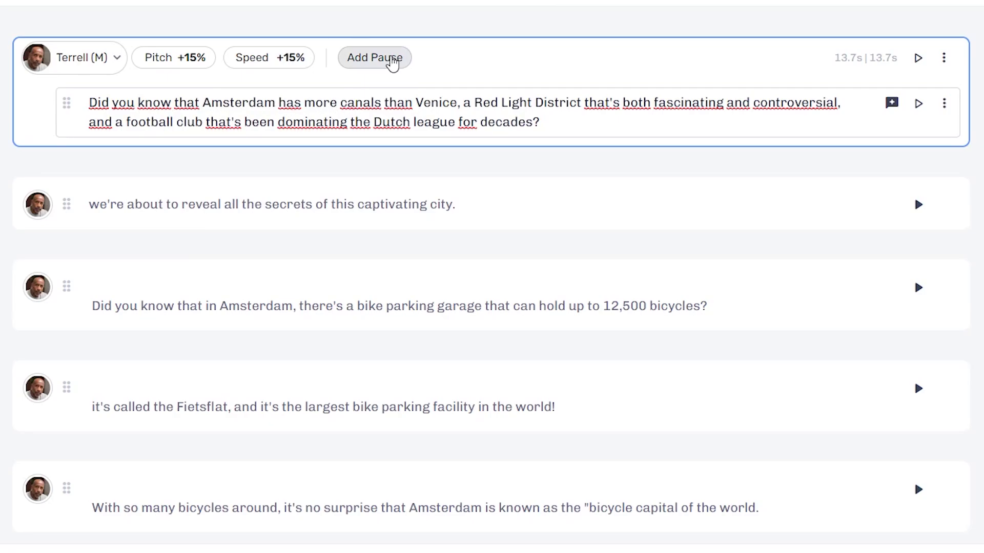
# Insert a strong 1s pause after 'Amsterdam', then regenerate and play the first block's audio
pyautogui.click(394, 64)
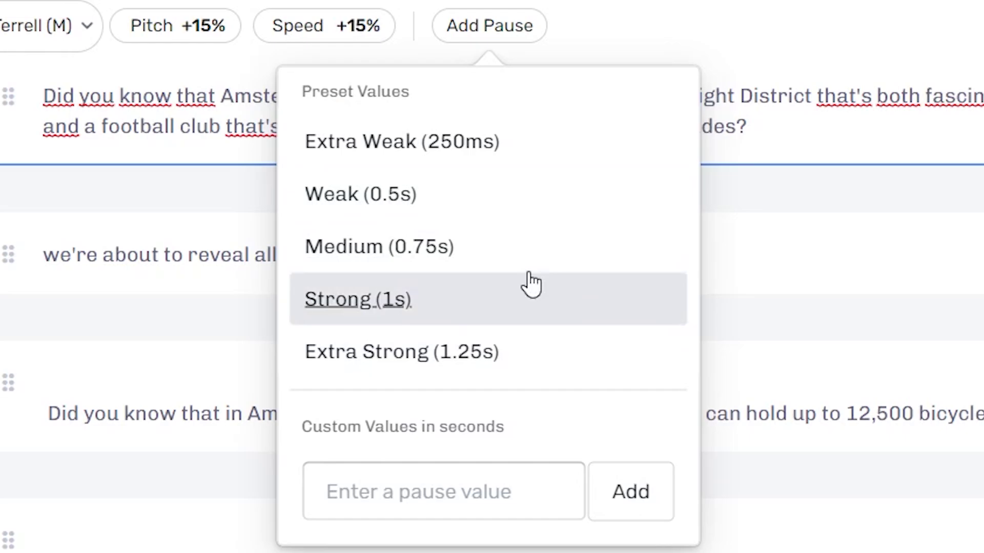
pyautogui.click(376, 314)
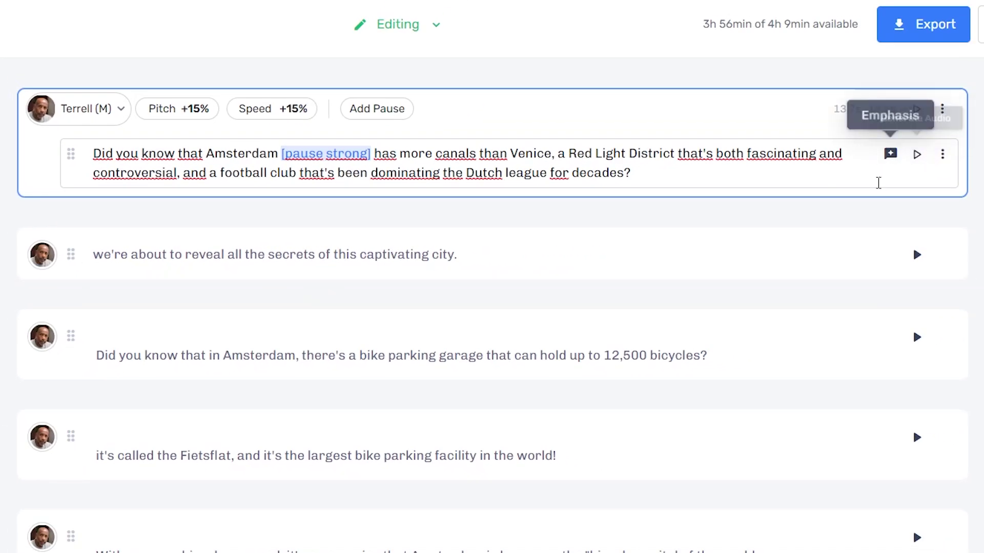
pyautogui.click(913, 155)
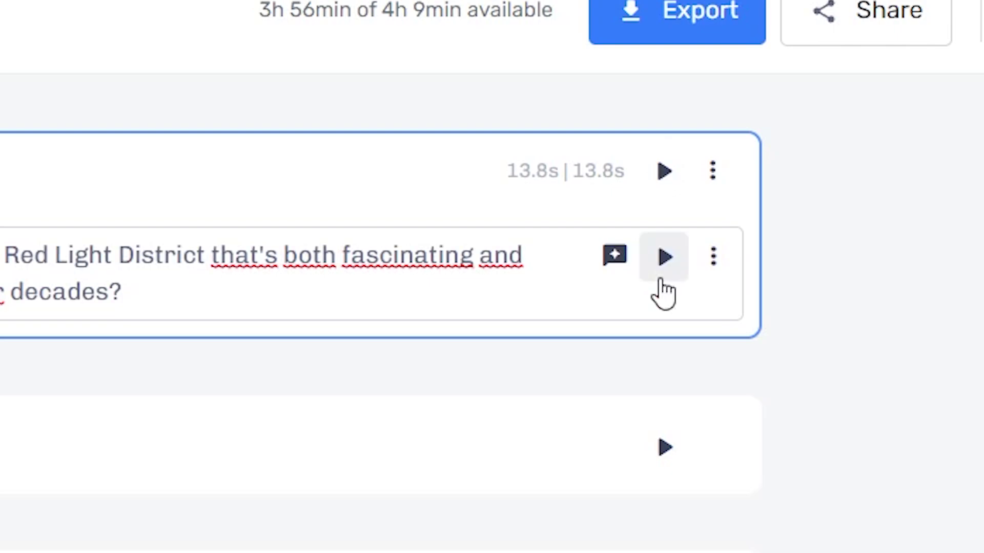
pyautogui.click(661, 280)
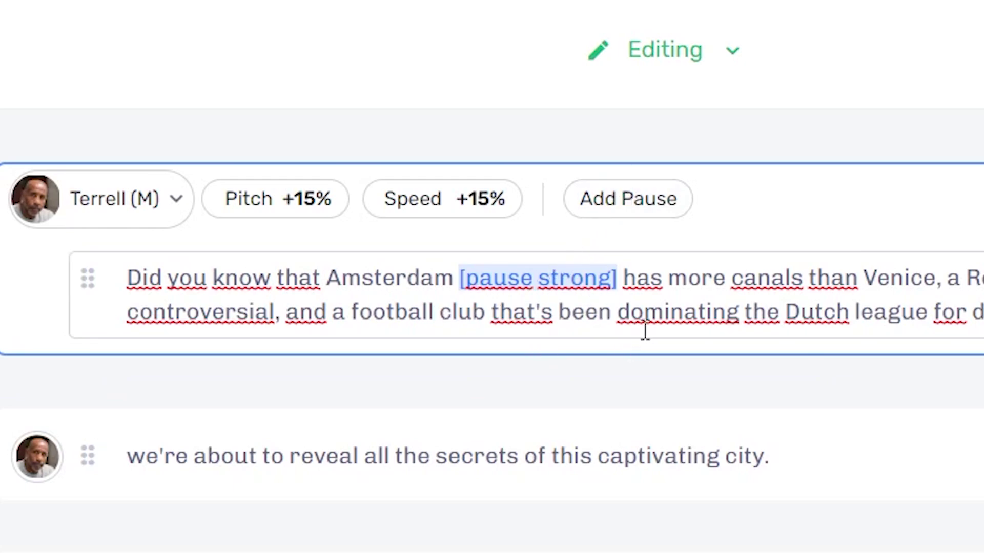
# Select 'football' in the first block and preview its default pronunciation
pyautogui.doubleClick(405, 306)
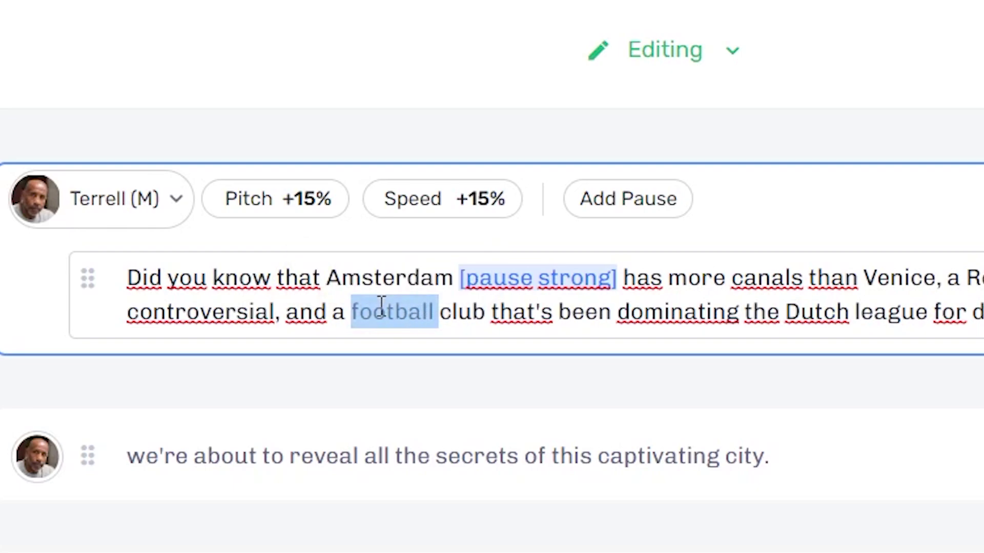
pyautogui.click(653, 451)
pyautogui.doubleClick(653, 455)
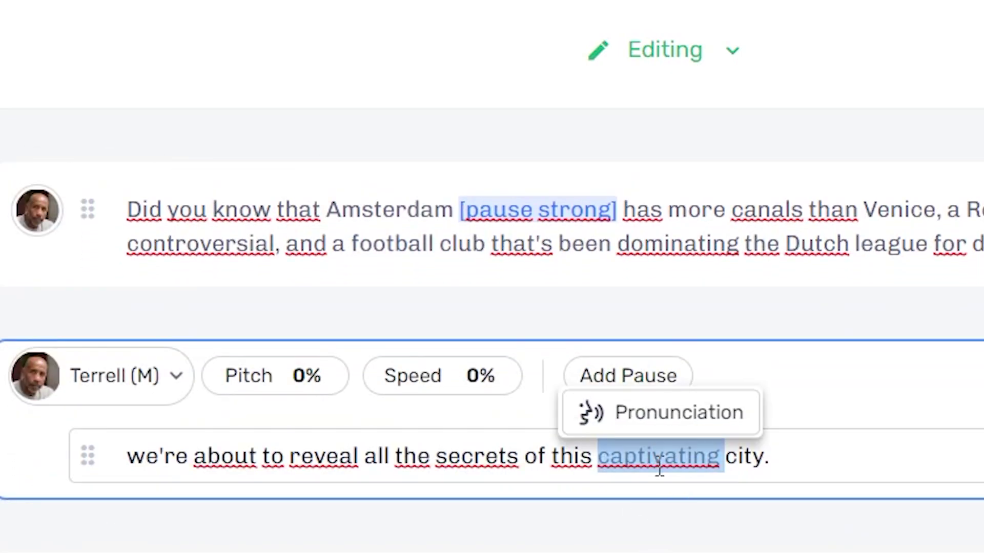
pyautogui.click(374, 241)
pyautogui.doubleClick(389, 306)
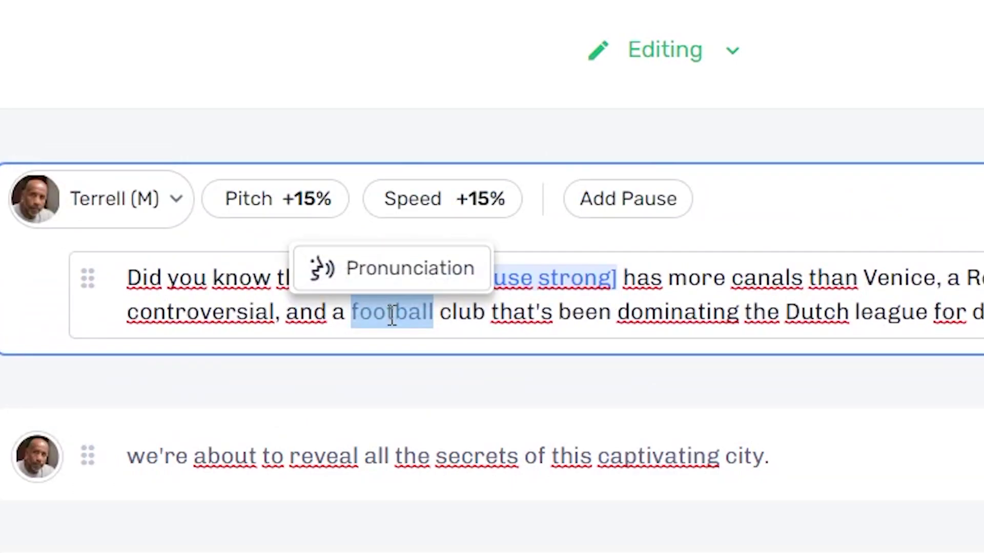
pyautogui.click(405, 277)
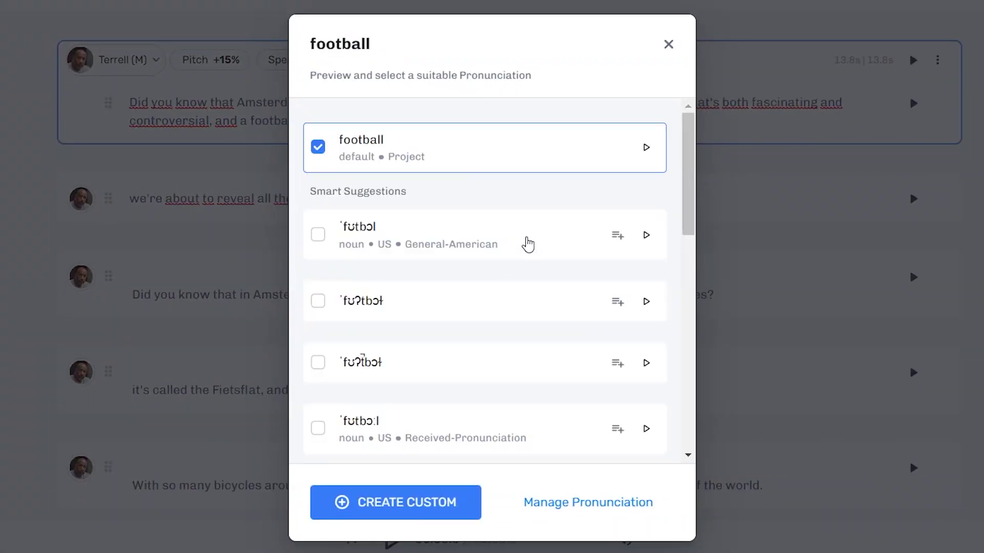
pyautogui.scroll(-8, 613, 322)
pyautogui.click(644, 152)
# Try the ˈfʊtbɔl and fˈʊtbɔːl pronunciations, saving ˈfʊtbɔːl to the library
pyautogui.click(318, 235)
pyautogui.click(646, 236)
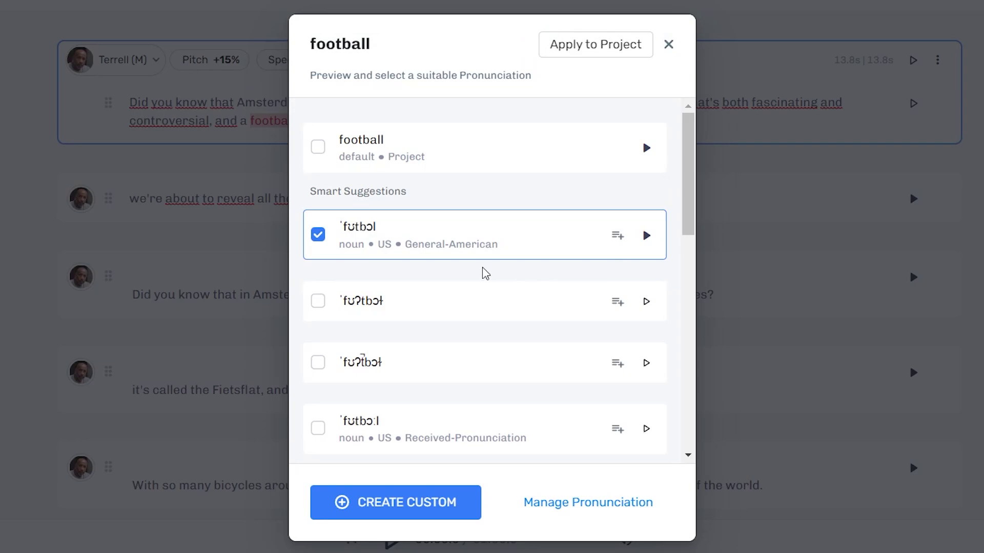
pyautogui.scroll(-3, 485, 273)
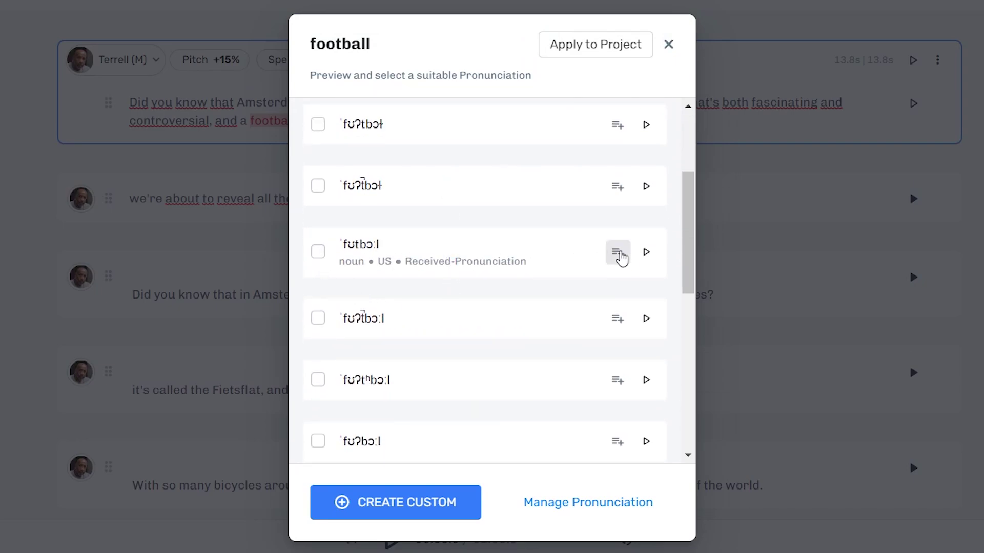
pyautogui.click(619, 253)
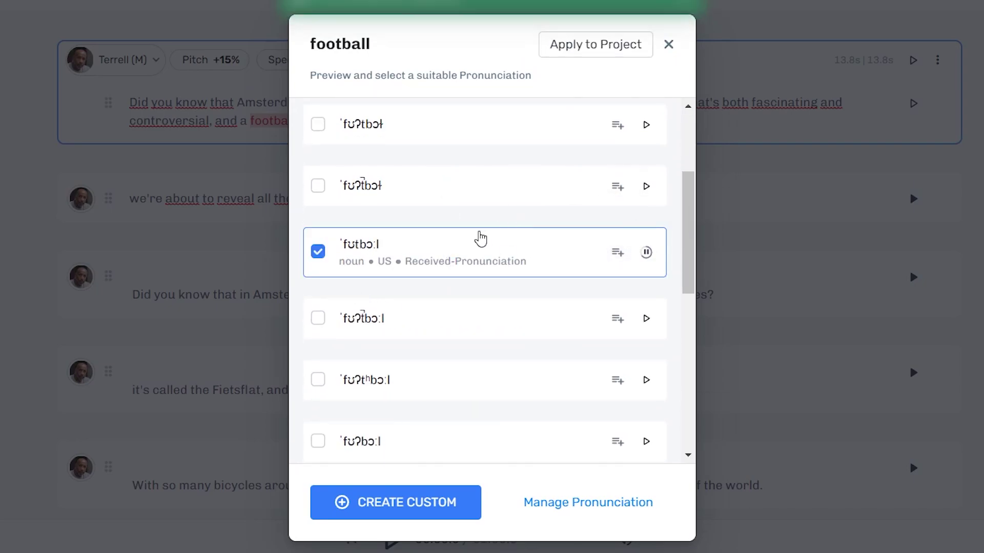
pyautogui.scroll(-3, 478, 235)
pyautogui.click(425, 236)
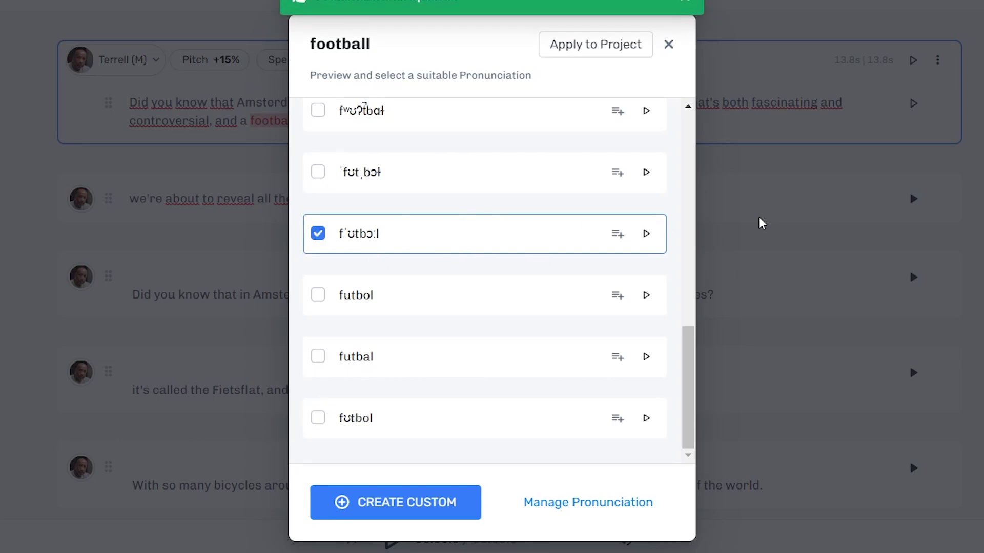
pyautogui.click(647, 232)
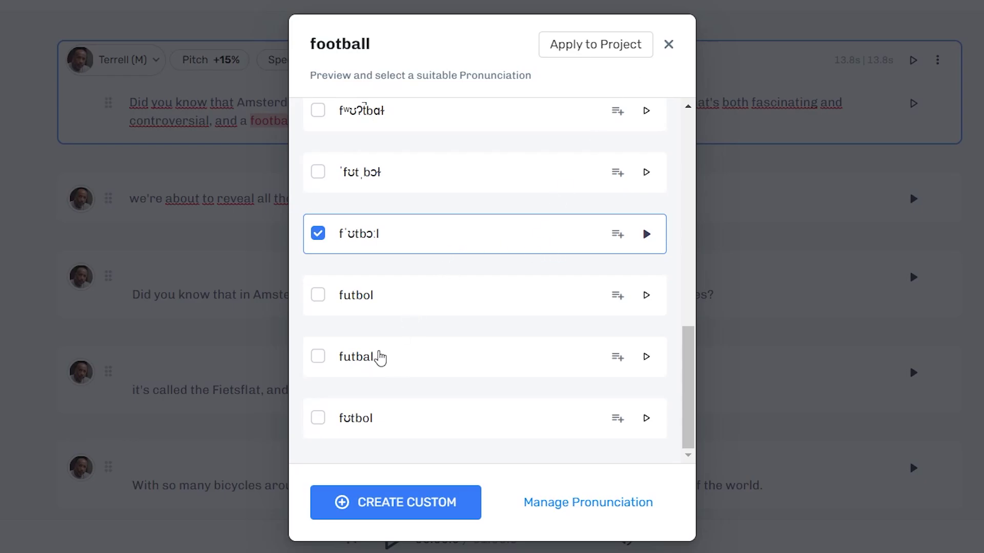
# Apply the 'futbal' pronunciation for 'football' to the whole project
pyautogui.click(381, 357)
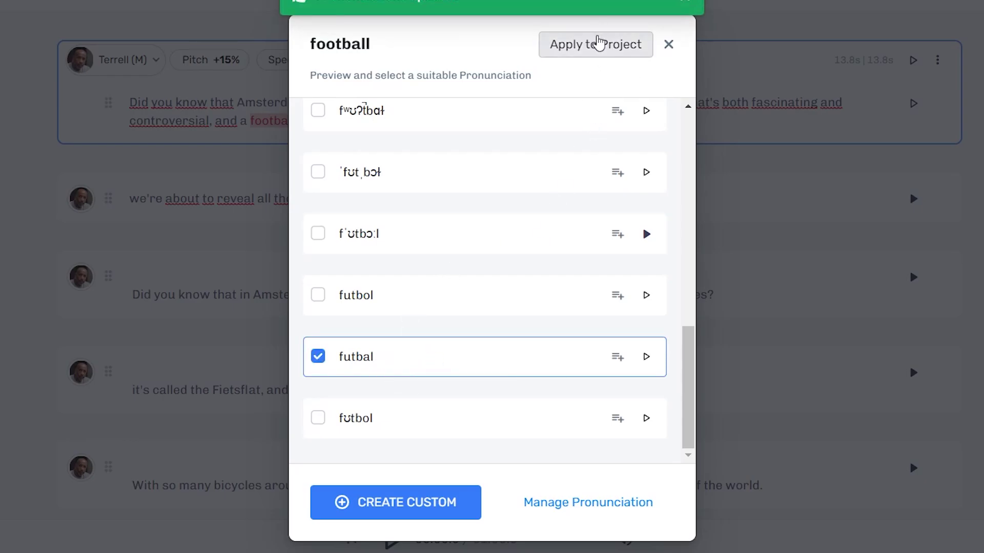
pyautogui.click(598, 44)
pyautogui.click(622, 368)
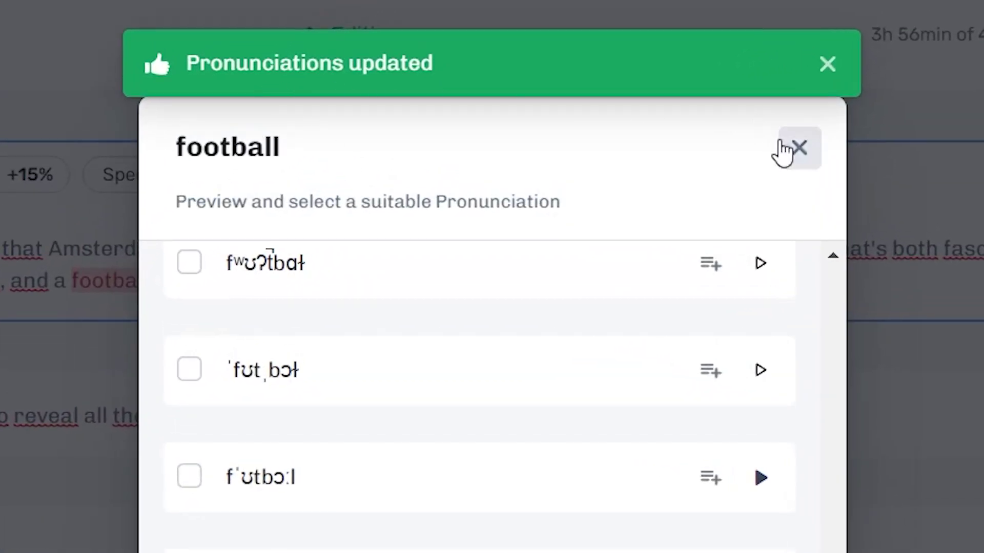
pyautogui.click(798, 147)
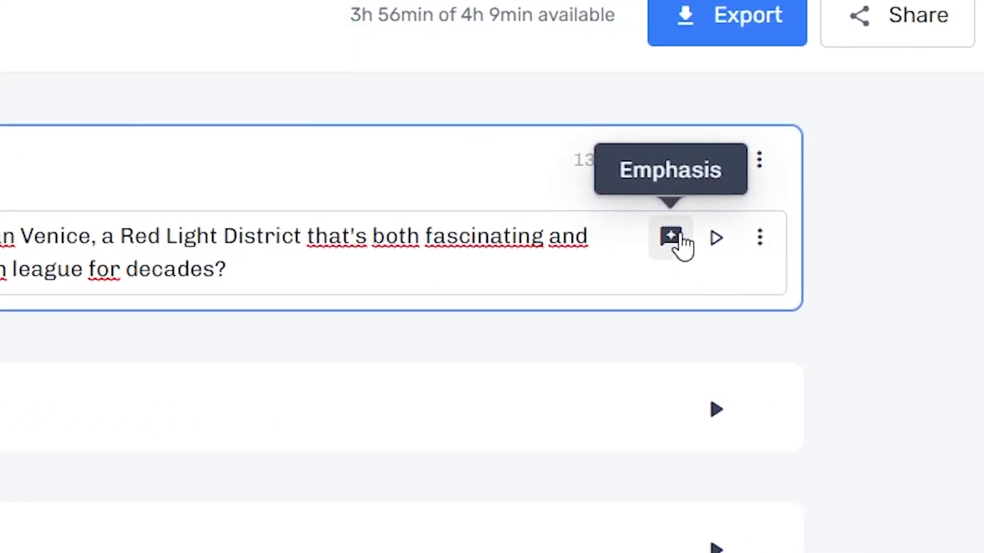
pyautogui.click(676, 238)
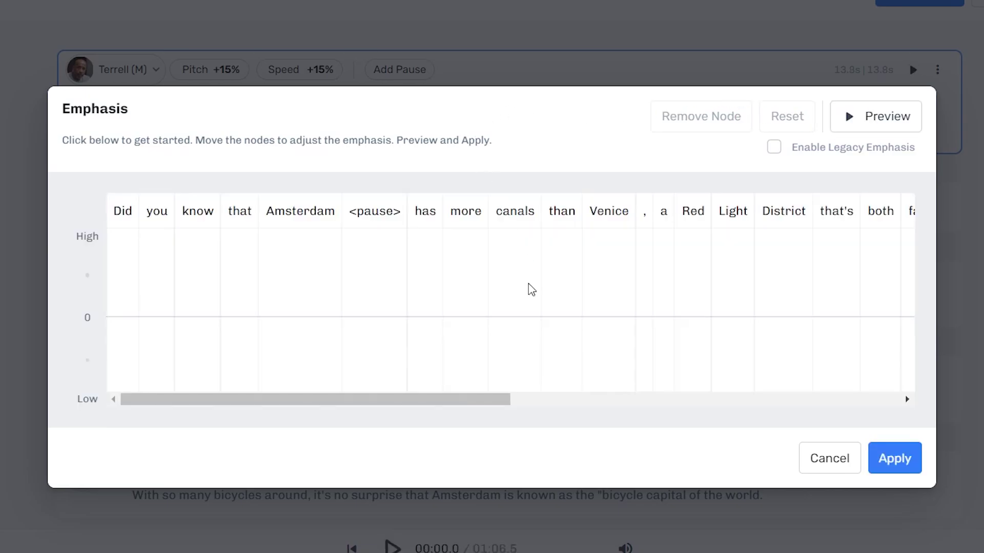
pyautogui.moveTo(461, 396); pyautogui.dragTo(391, 369)
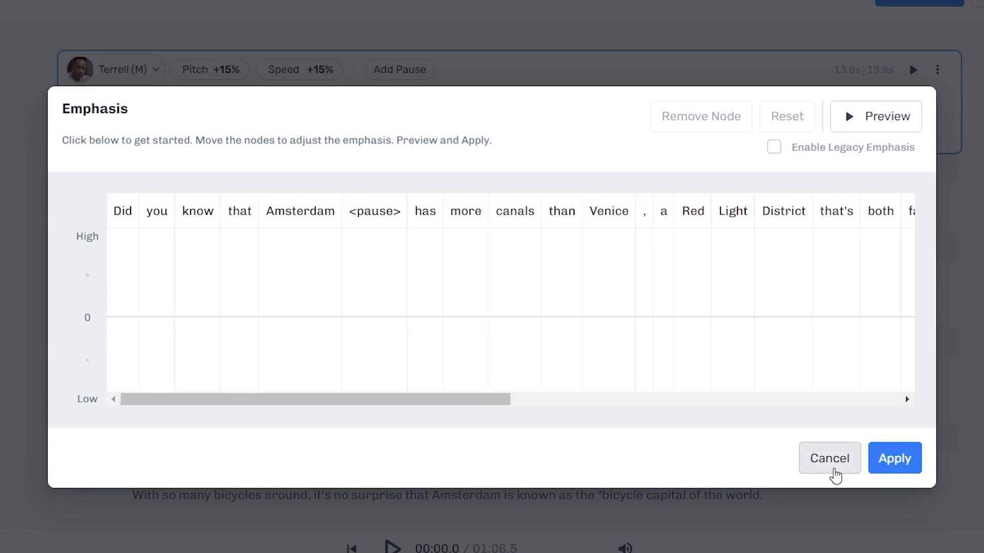
pyautogui.click(118, 269)
pyautogui.click(168, 349)
pyautogui.click(396, 256)
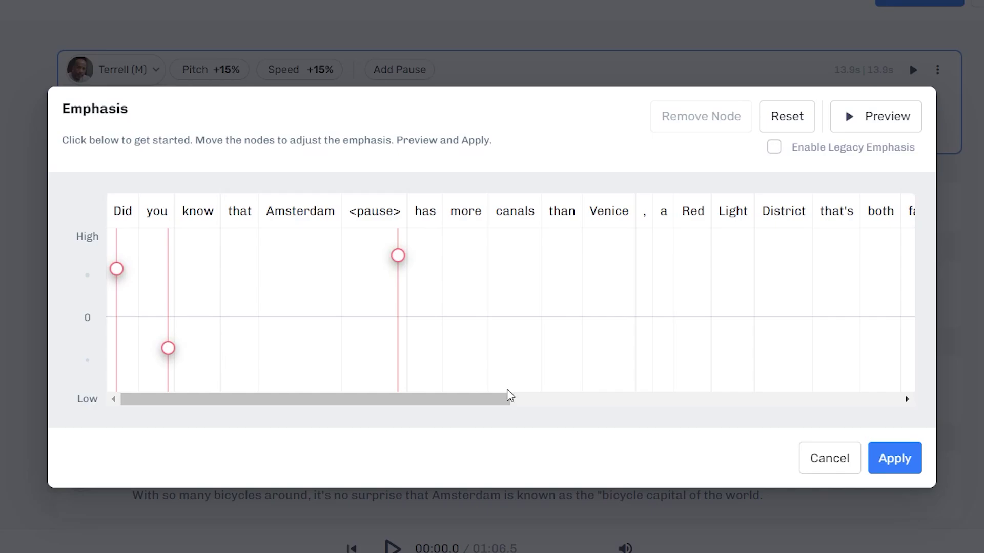
pyautogui.click(649, 365)
pyautogui.click(794, 247)
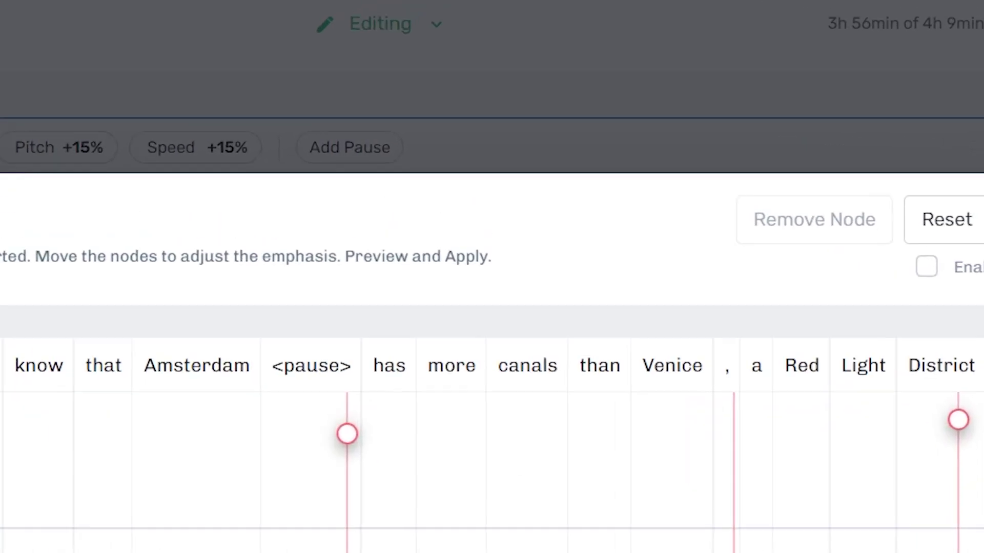
pyautogui.click(805, 353)
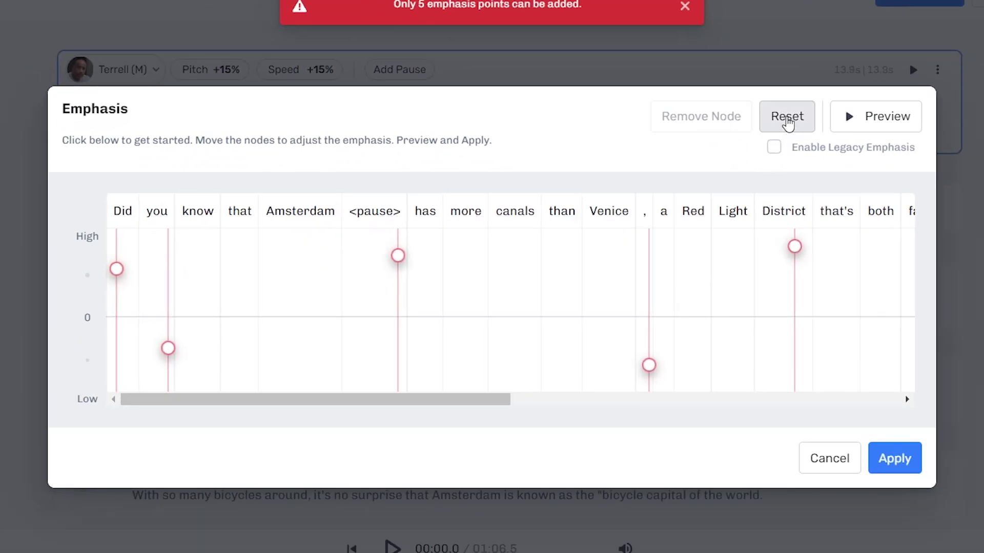
pyautogui.click(788, 121)
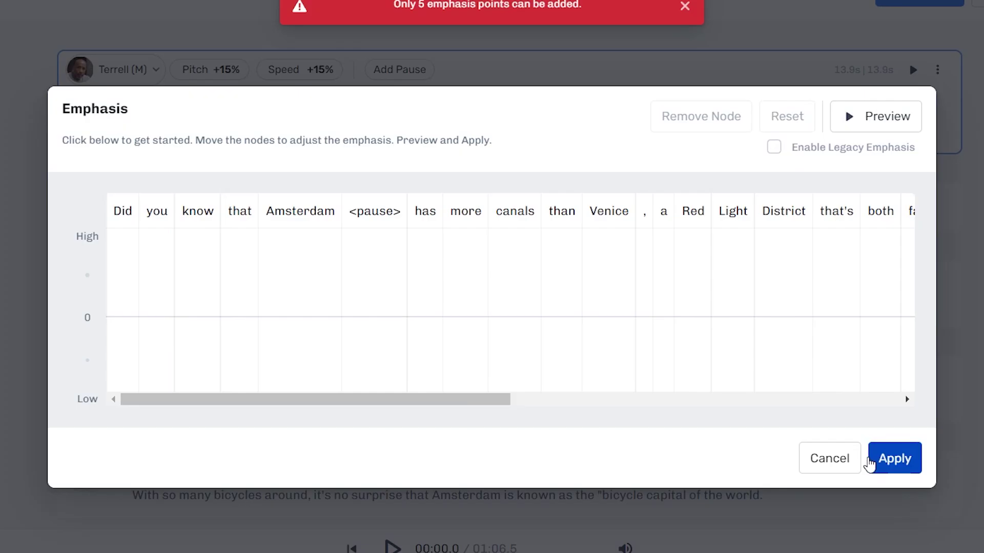
pyautogui.click(835, 464)
# Check the second paragraph's emphasis editor unchanged and play the first paragraph's voiceover
pyautogui.scroll(-2, 378, 196)
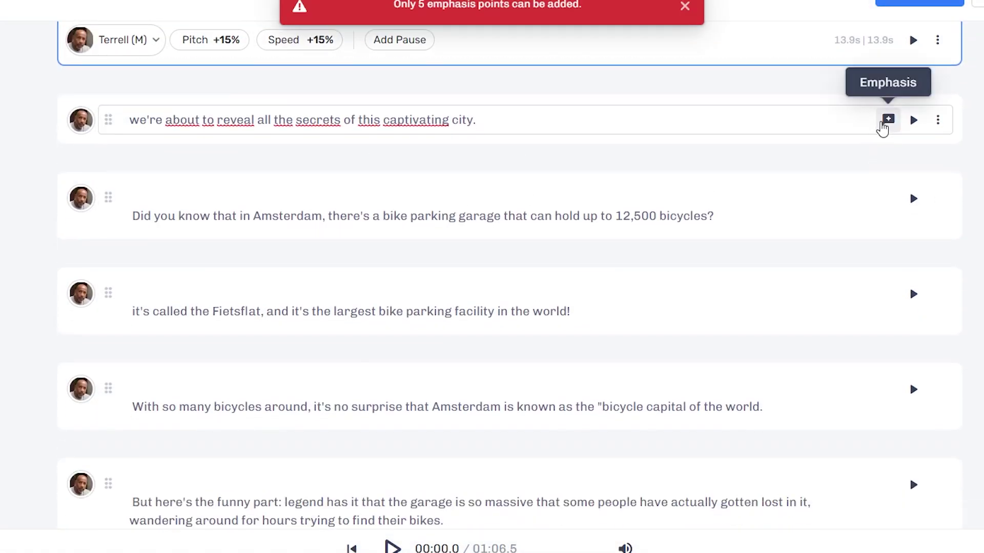
pyautogui.click(887, 121)
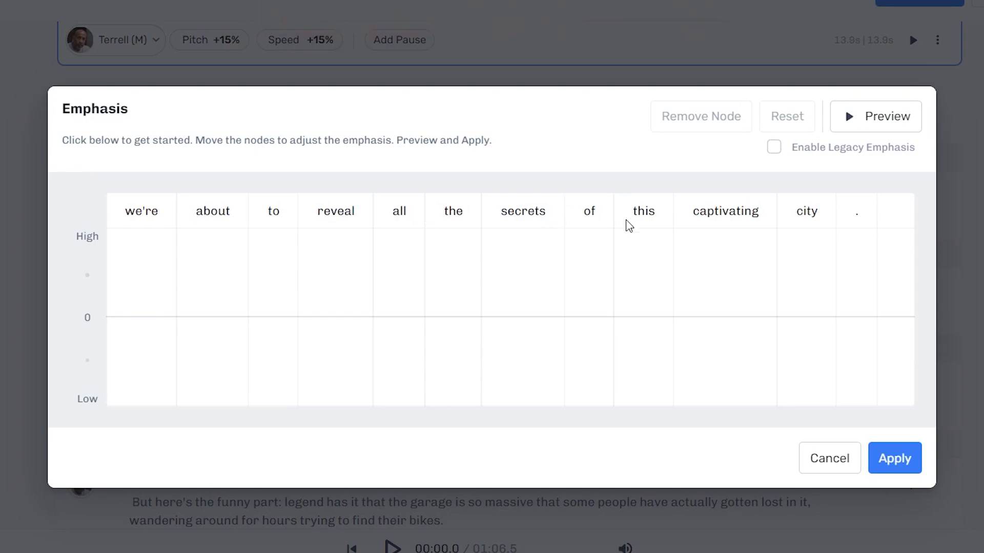
pyautogui.click(846, 457)
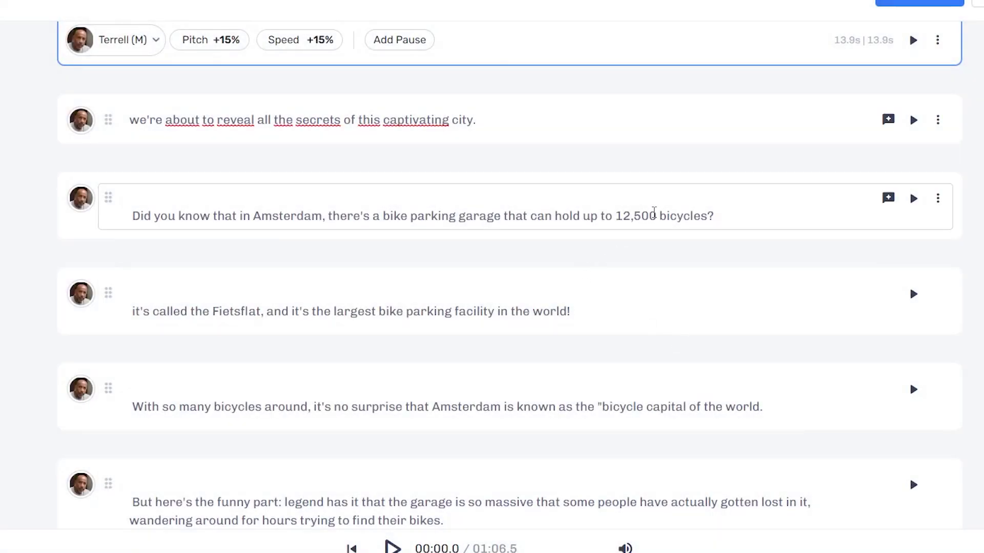
pyautogui.click(914, 123)
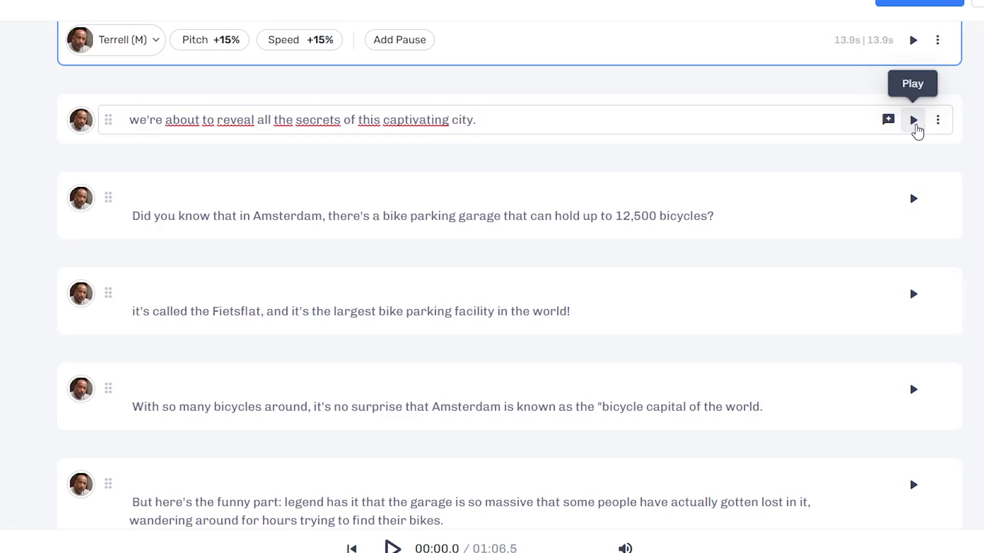
# Raise emphasis on 'captivating' and 'city' in the second paragraph and apply it
pyautogui.click(888, 120)
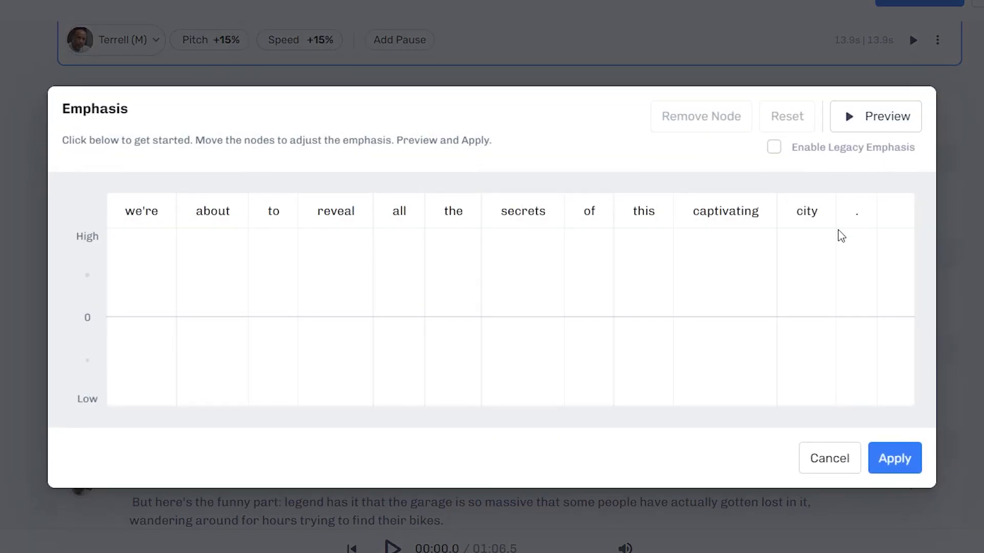
pyautogui.click(718, 277)
pyautogui.click(812, 275)
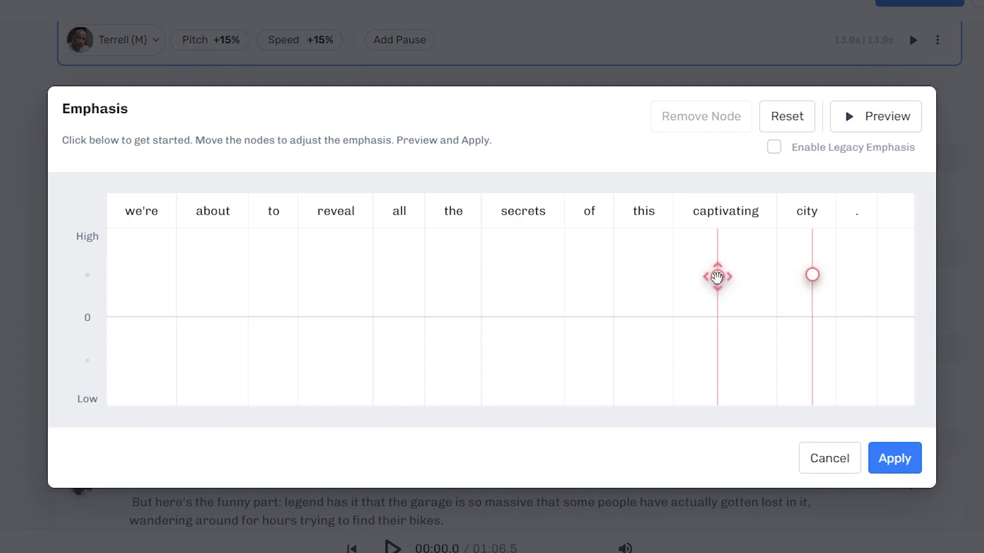
pyautogui.moveTo(718, 277); pyautogui.dragTo(718, 261)
pyautogui.moveTo(813, 275); pyautogui.dragTo(813, 265)
pyautogui.click(877, 450)
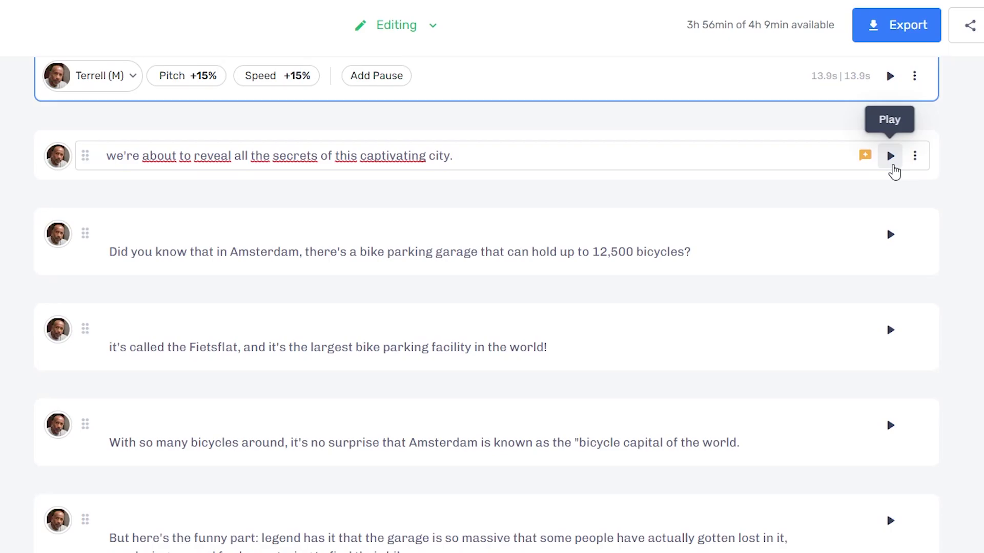
# Expand the Timeline panel and build the voiceover preview
pyautogui.scroll(2, 806, 334)
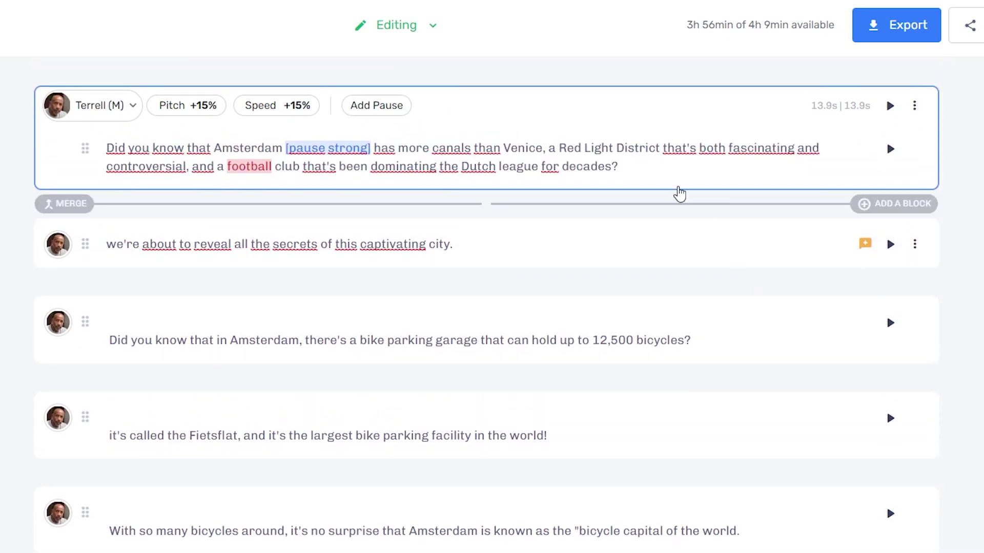
pyautogui.scroll(-6, 438, 279)
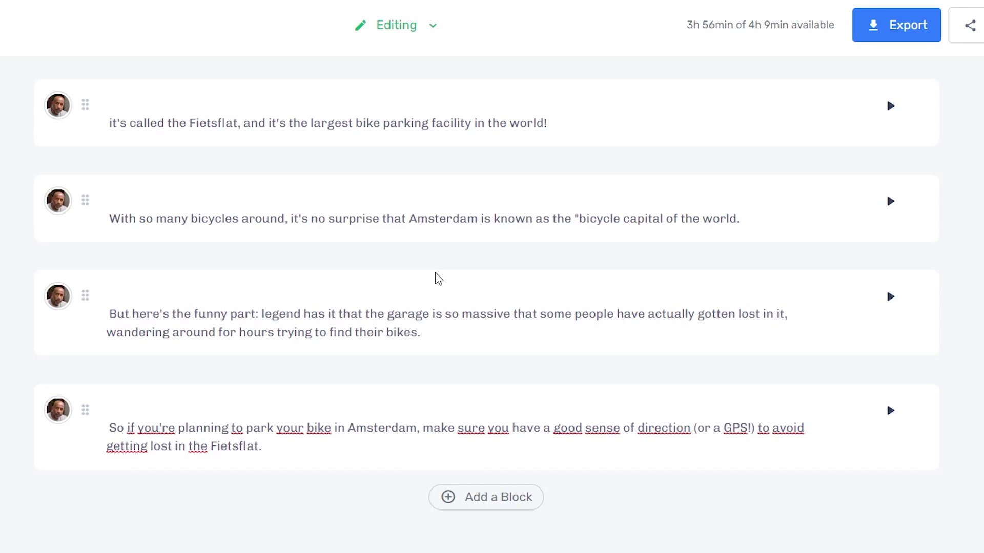
pyautogui.click(17, 468)
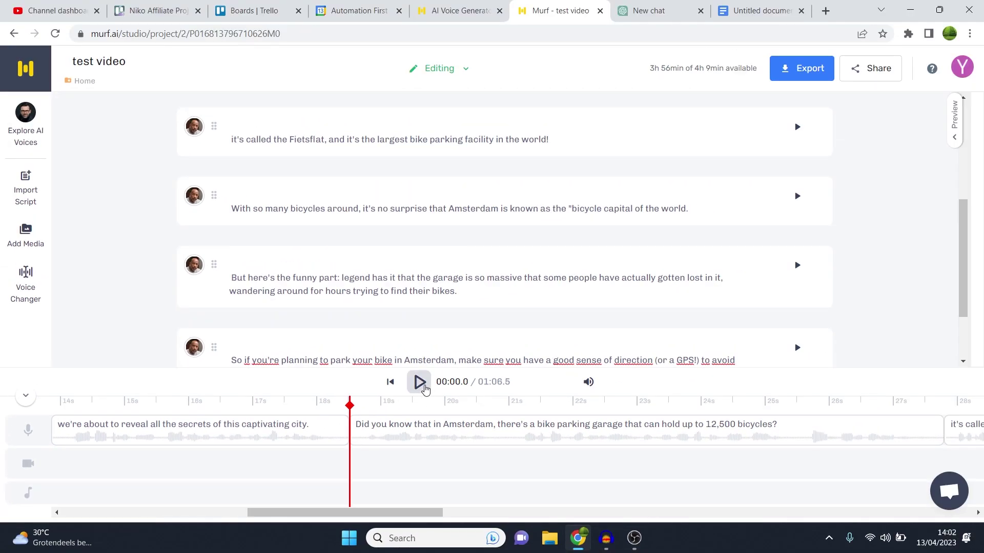
pyautogui.click(418, 382)
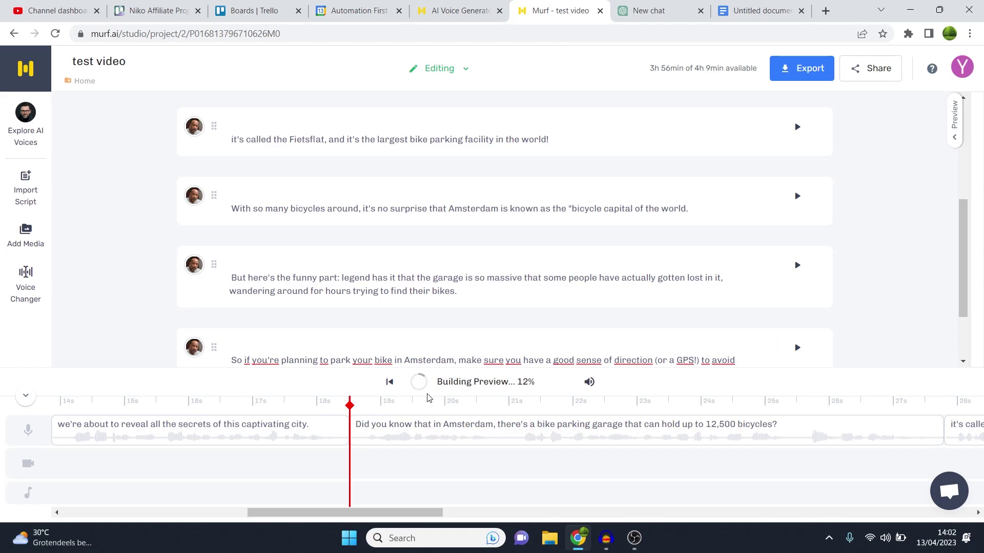
pyautogui.moveTo(392, 513); pyautogui.dragTo(164, 508)
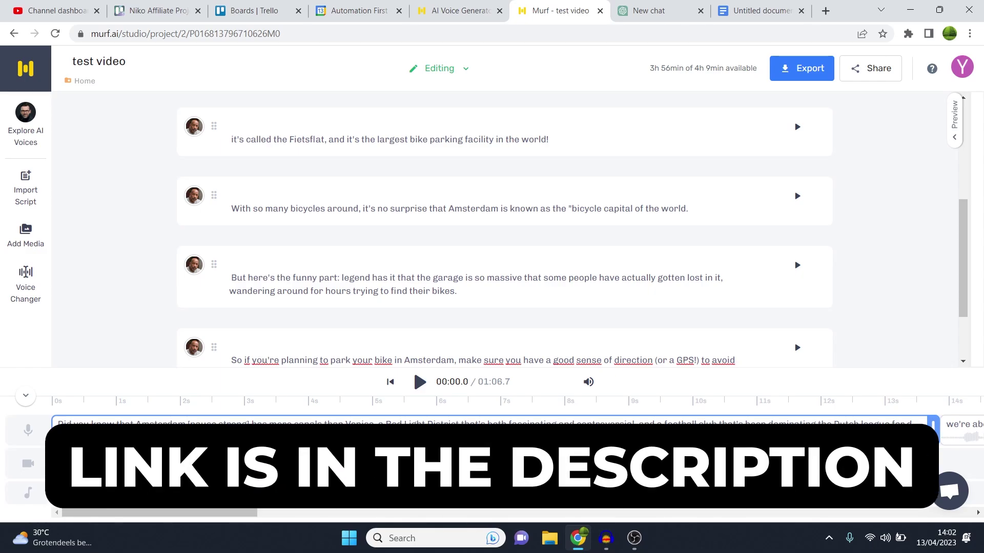
pyautogui.scroll(5, 602, 259)
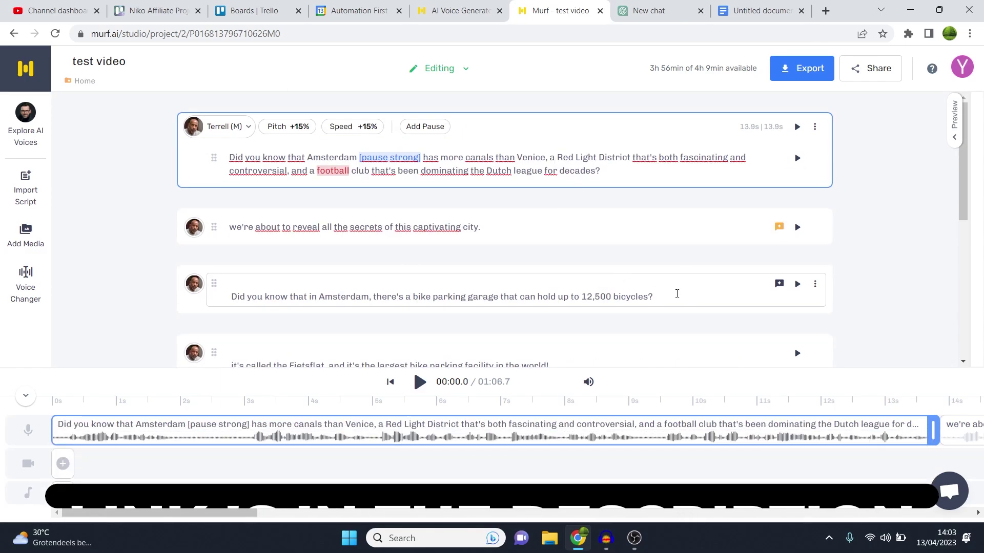
# Reopen the Timeline panel and play the first block's voiceover through to 00:13.6
pyautogui.click(25, 399)
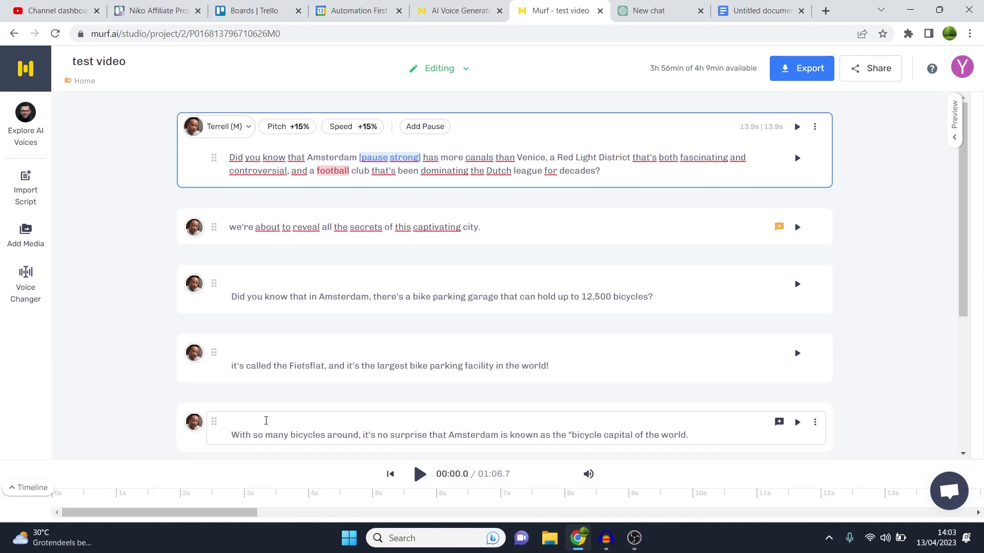
pyautogui.scroll(-4, 529, 215)
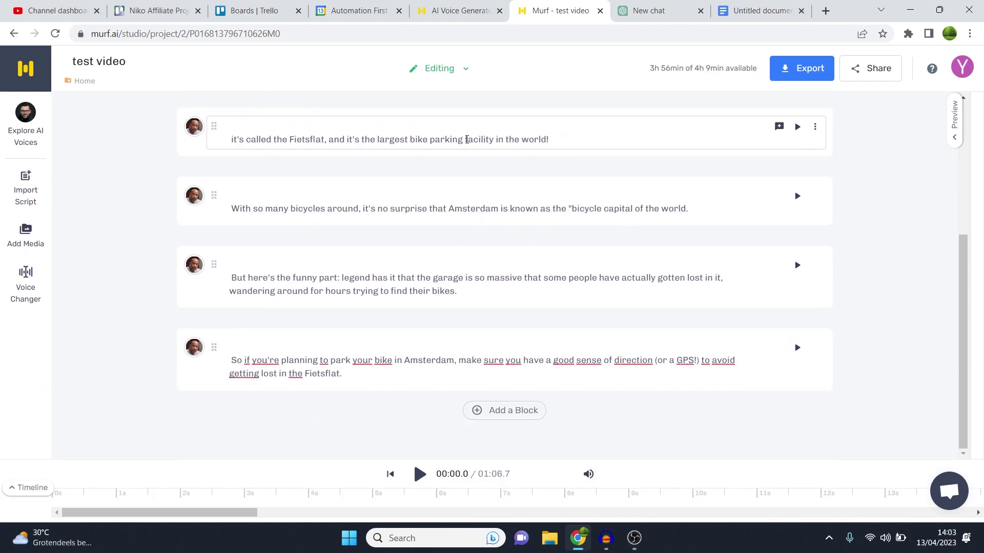
pyautogui.scroll(5, 666, 266)
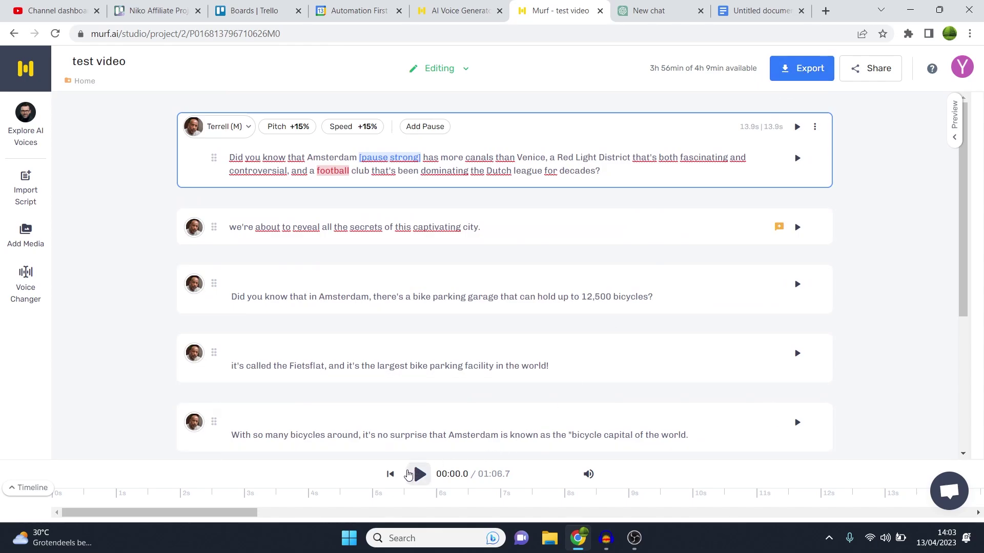
pyautogui.click(28, 487)
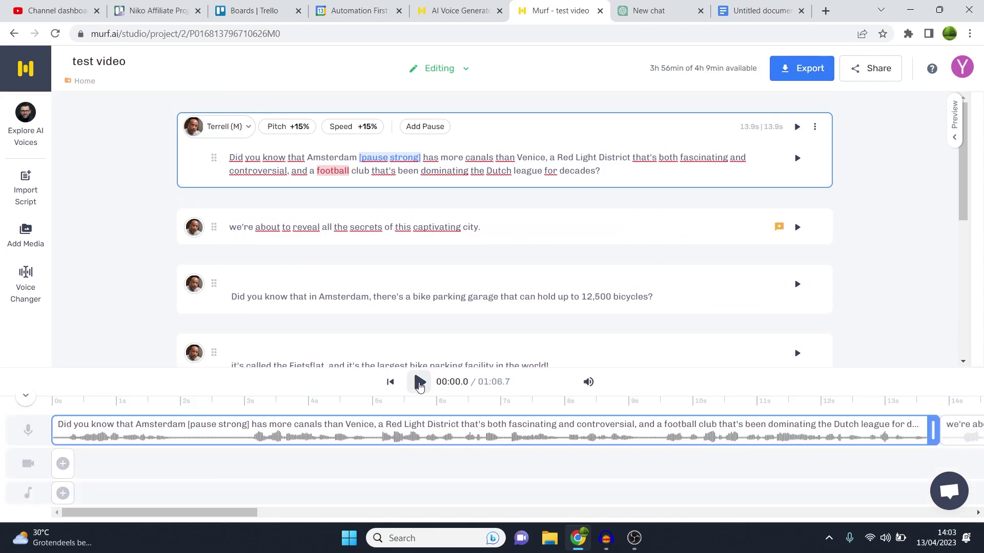
pyautogui.click(419, 382)
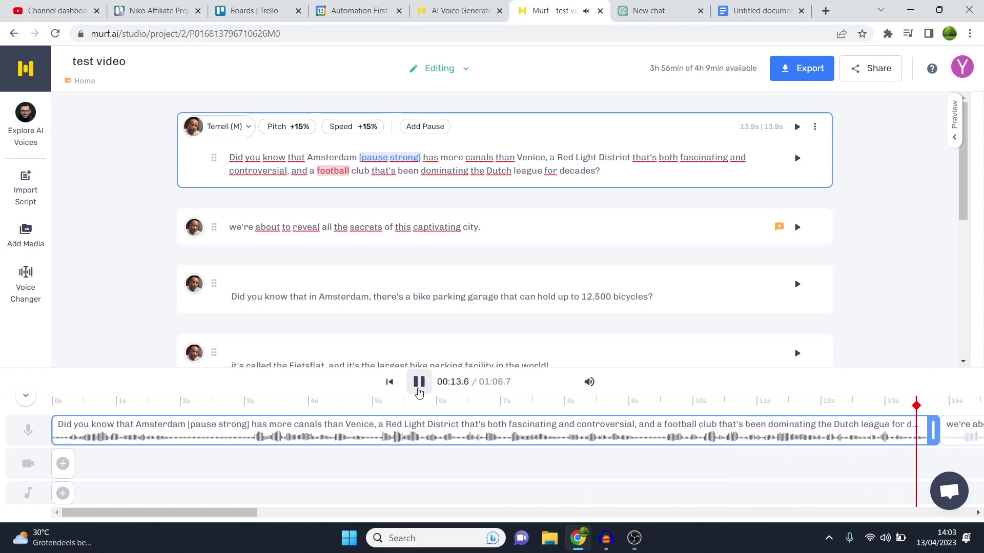
# Reset the first block's pitch to 0%, keeping speed at +15%, and replay the regenerated audio
pyautogui.click(353, 127)
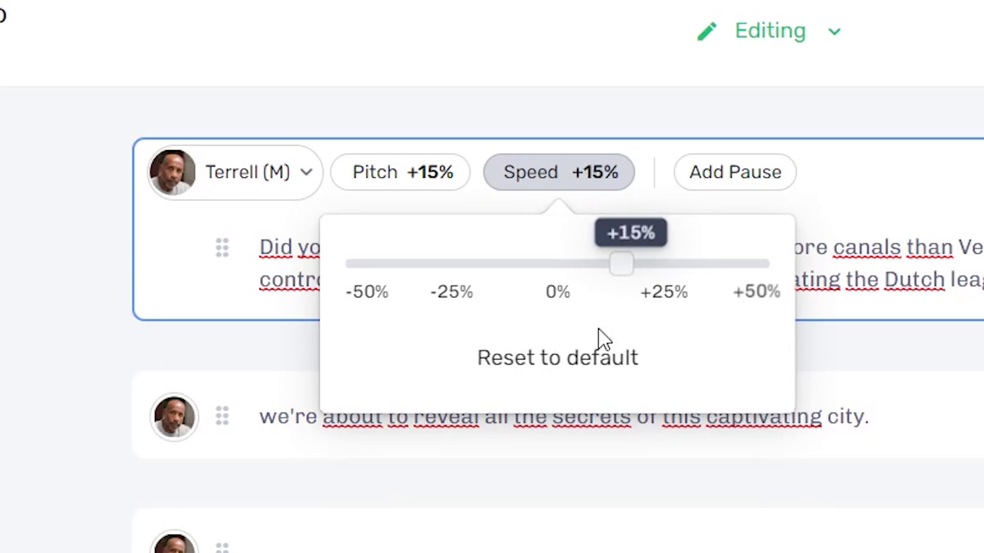
pyautogui.click(438, 153)
pyautogui.moveTo(468, 263); pyautogui.dragTo(403, 264)
pyautogui.click(431, 382)
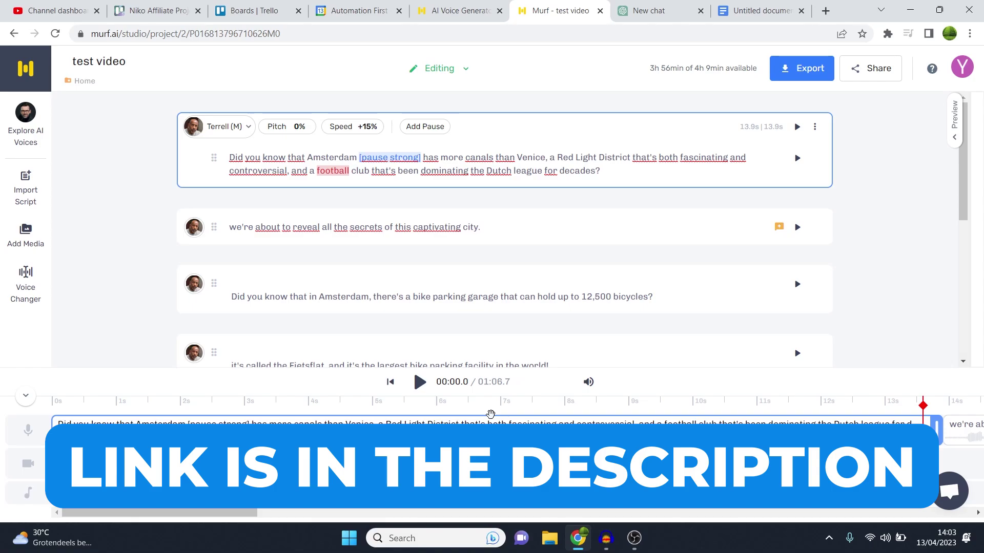
pyautogui.click(422, 388)
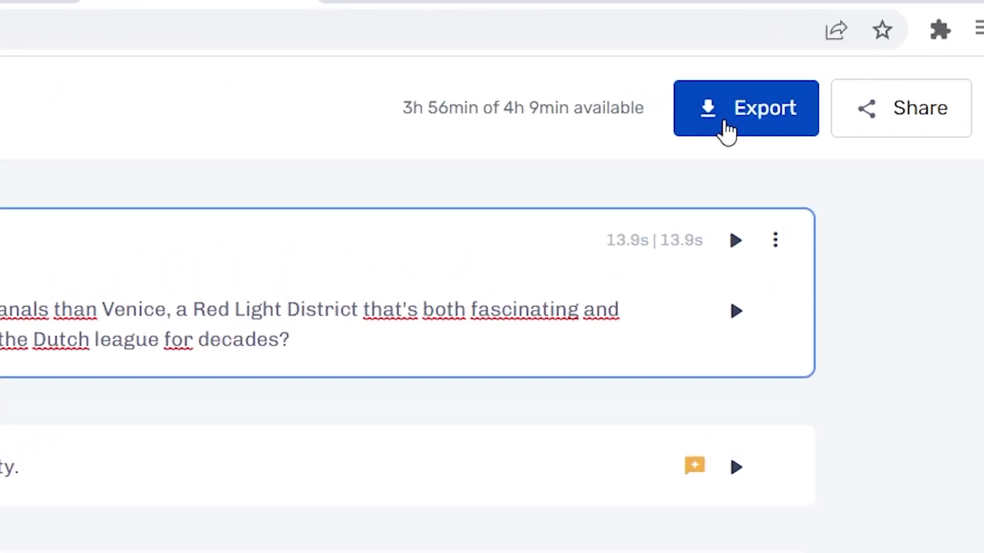
# Export the voiceover as a High-quality voice-only MP3 and download test-video.mp3
pyautogui.click(793, 77)
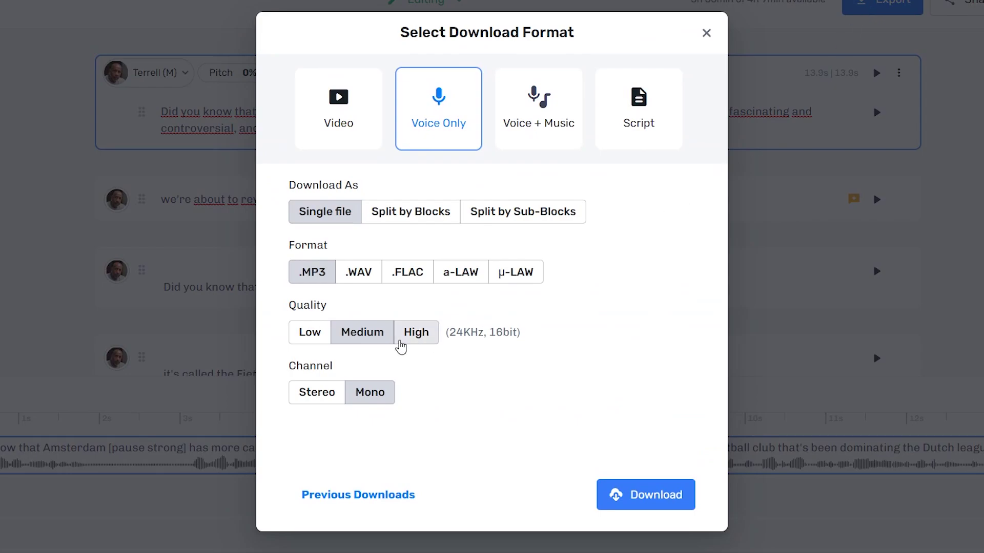
pyautogui.click(402, 341)
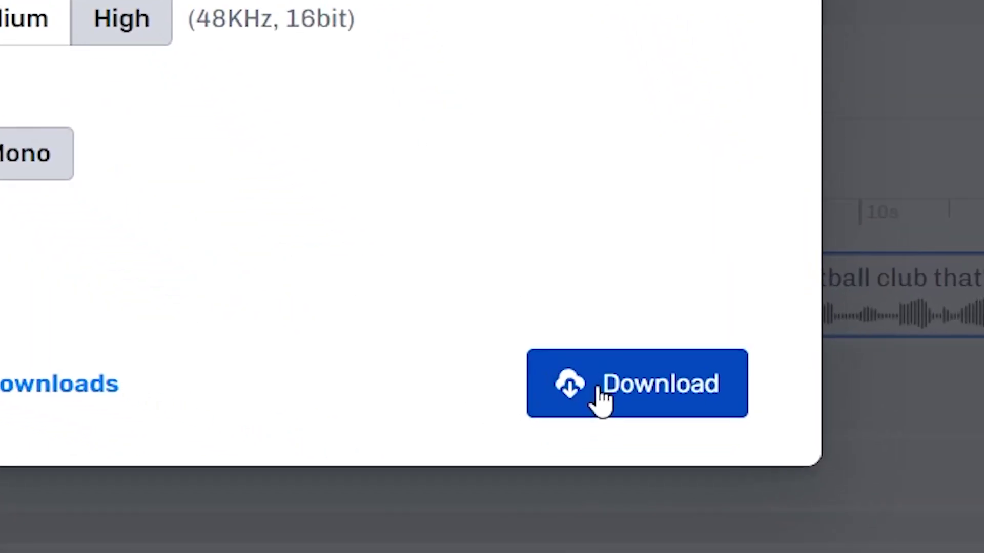
pyautogui.click(608, 496)
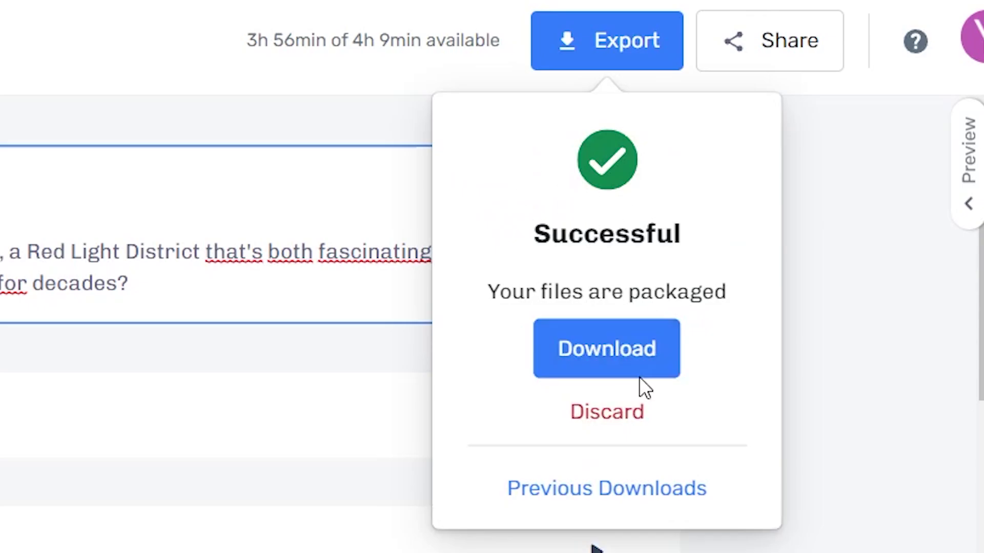
pyautogui.click(635, 371)
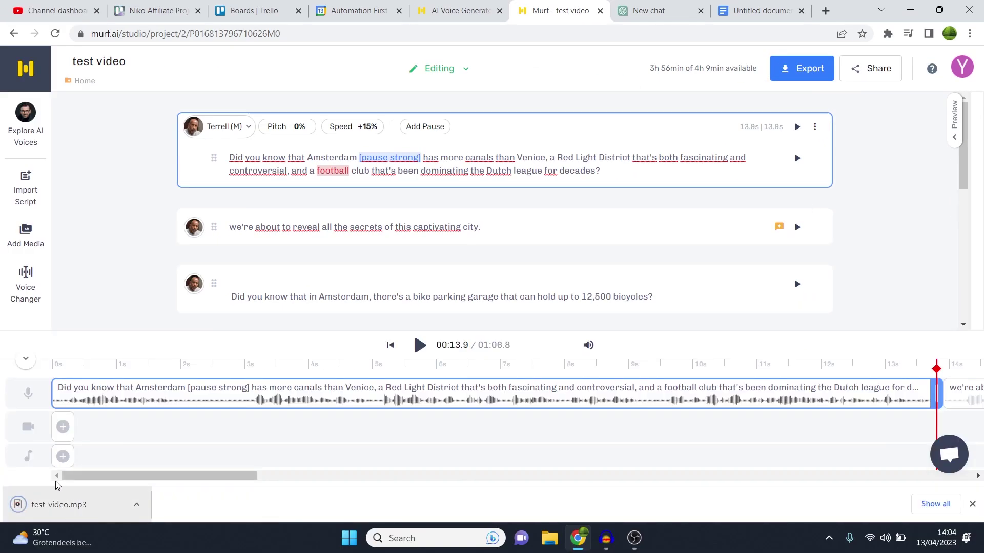